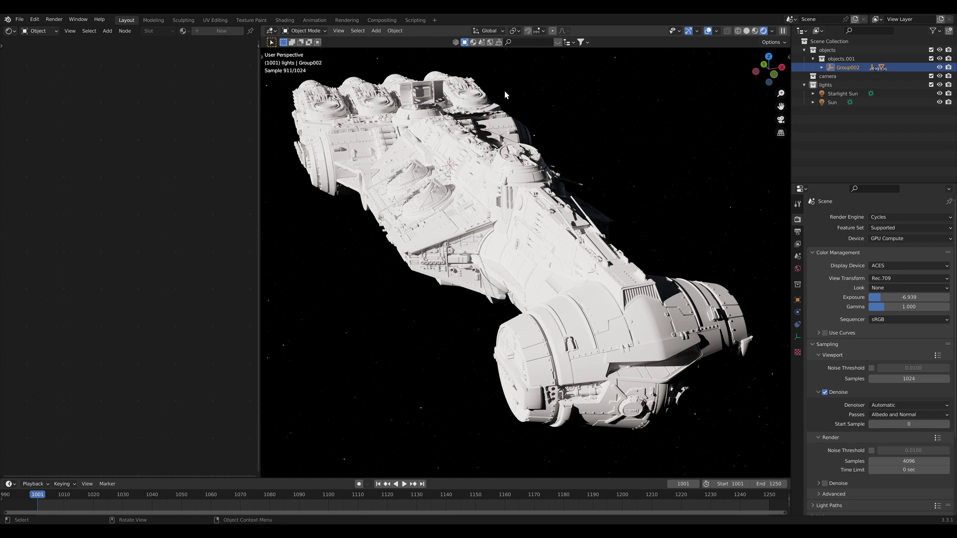
Select the ship's front hull and inspect its black-and-white texture up close and across the whole ship.
left_click(668, 309)
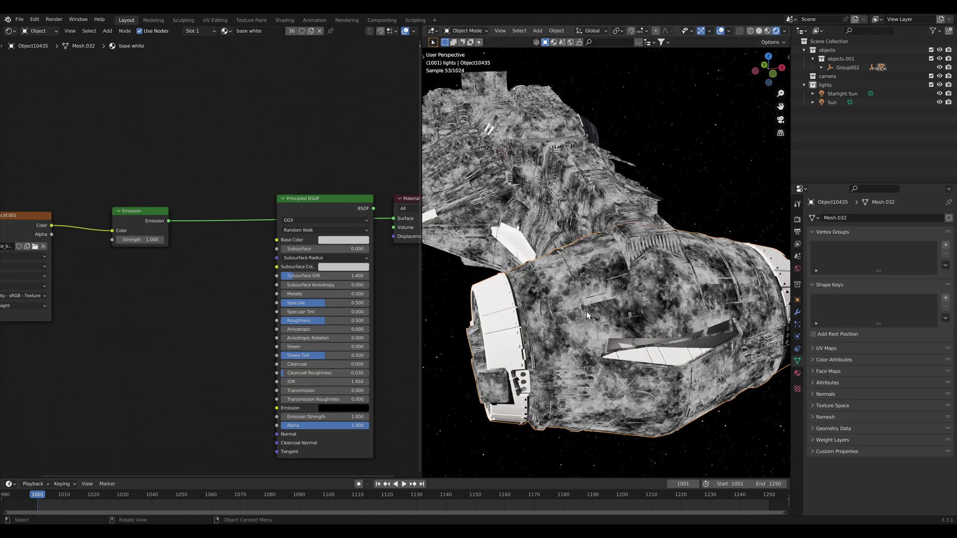
middle_click_drag(587, 311, 618, 319)
scroll(619, 320, "up", 6)
scroll(619, 320, "down", 8)
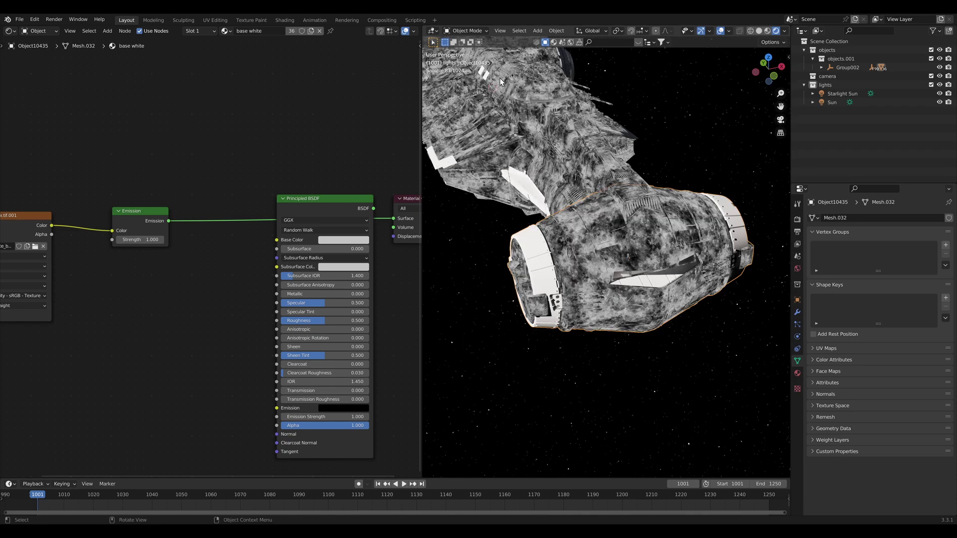
middle_click_drag(511, 109, 614, 300)
scroll(580, 243, "down", 3)
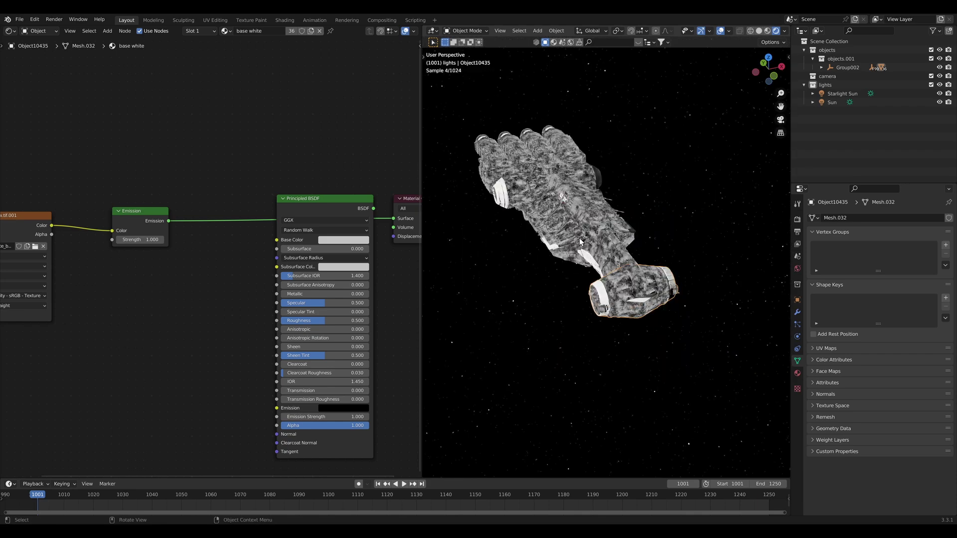
scroll(644, 315, "up", 3)
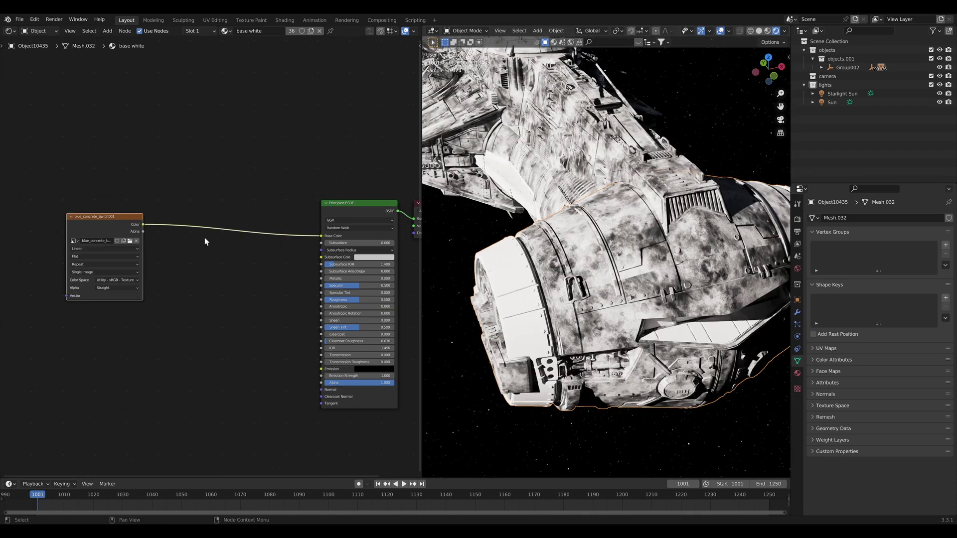
Move the concrete image texture aside and insert a ColorRamp between it and the shader's base color.
left_click_drag(132, 230, 62, 232)
key("shift+a")
type("ramp")
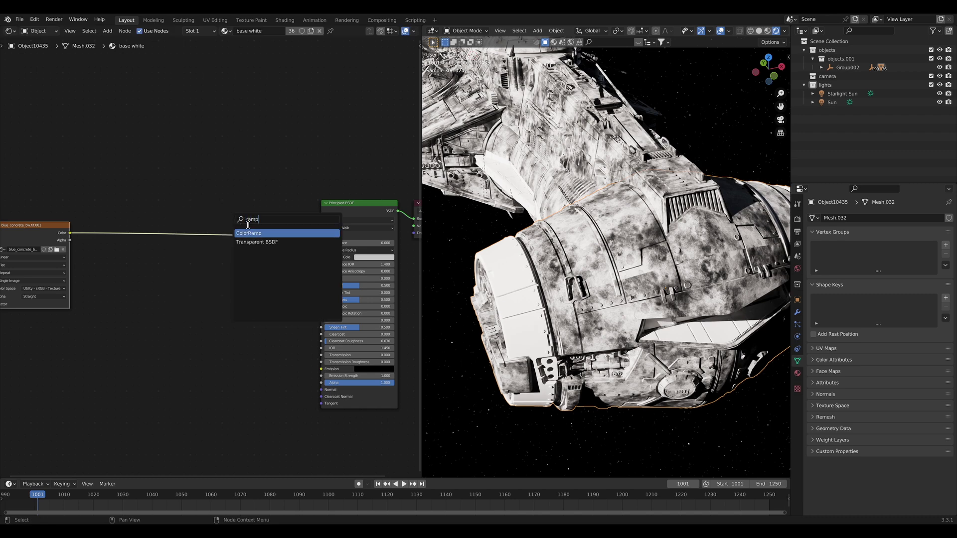
left_click(254, 233)
left_click(110, 249)
Remove the ColorRamp's black stop and recolor the remaining stop a desaturated light beige.
scroll(117, 246, "up", 3)
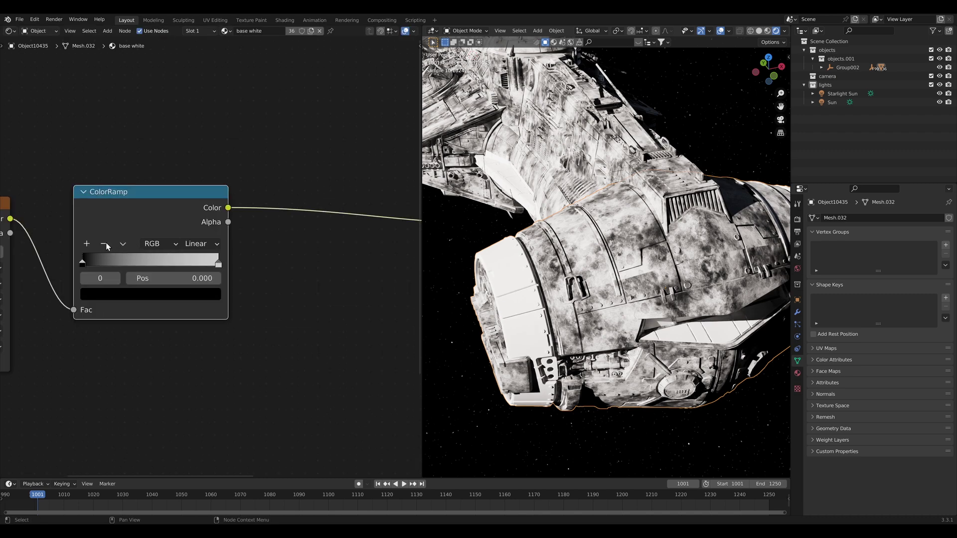
left_click(106, 245)
left_click(174, 296)
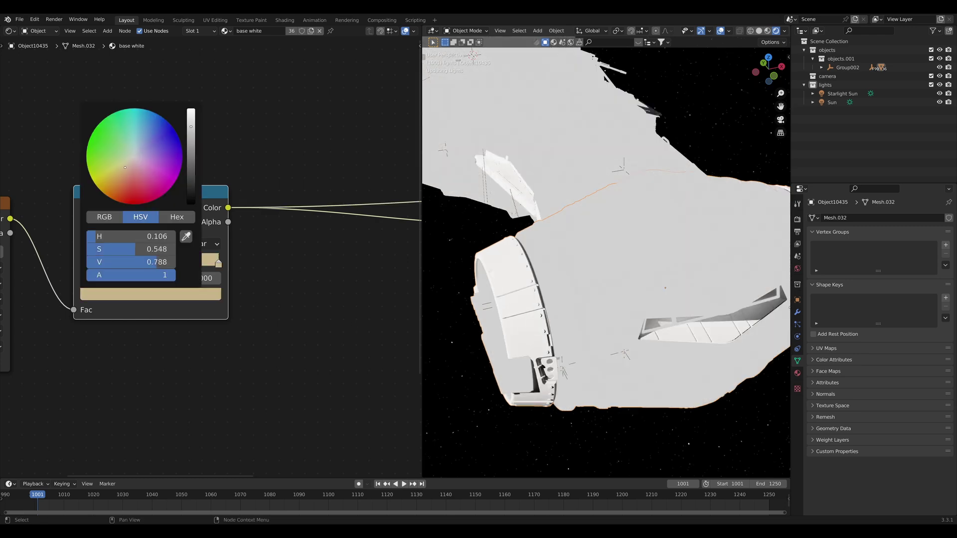
left_click_drag(191, 129, 191, 132)
left_click_drag(124, 172, 129, 162)
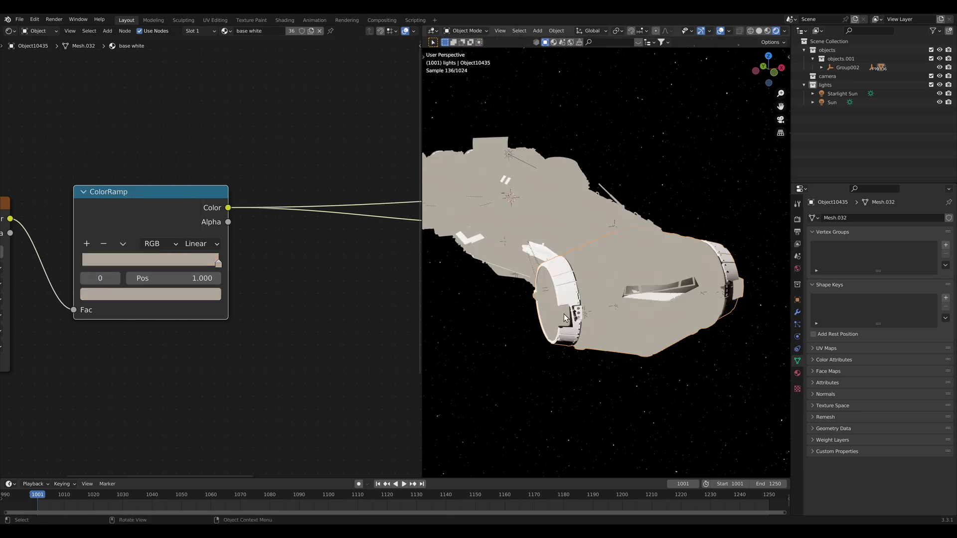
scroll(202, 290, "down", 2)
scroll(202, 291, "up", 1)
left_click(202, 291)
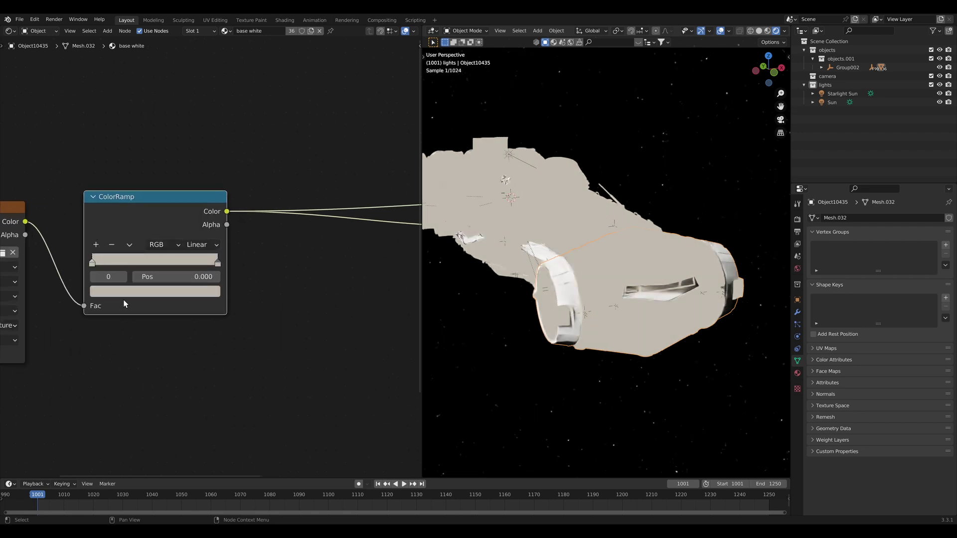
Color the ColorRamp's first stop a slightly darker beige for subtle tonal variation across the hull.
left_click(124, 293)
left_click_drag(148, 261, 120, 251)
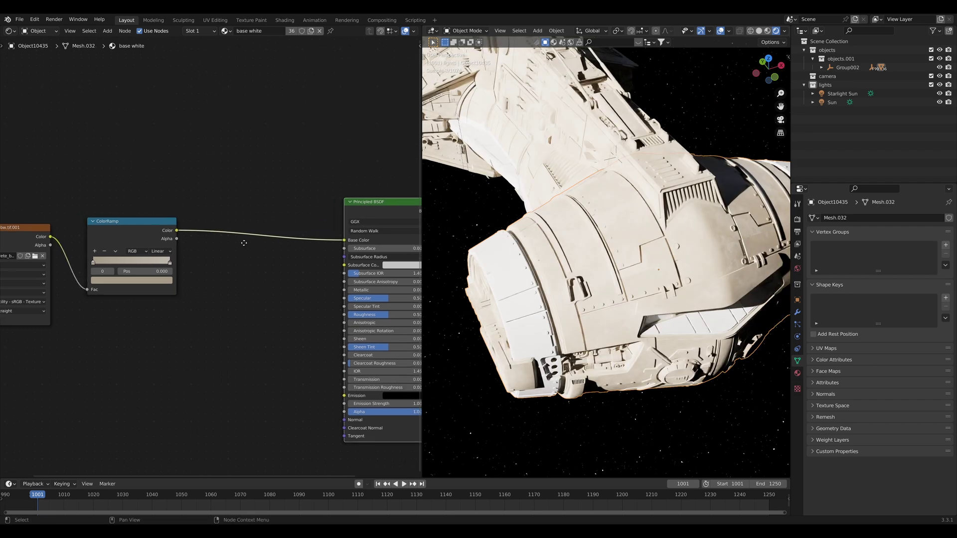
middle_click_drag(548, 260, 568, 250)
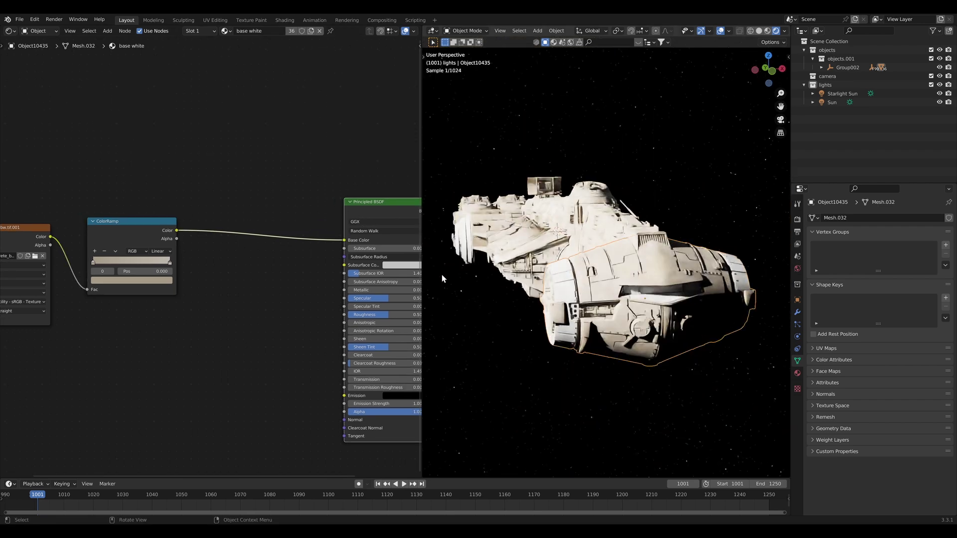
middle_click_drag(183, 284, 235, 282)
scroll(234, 282, "up", 3)
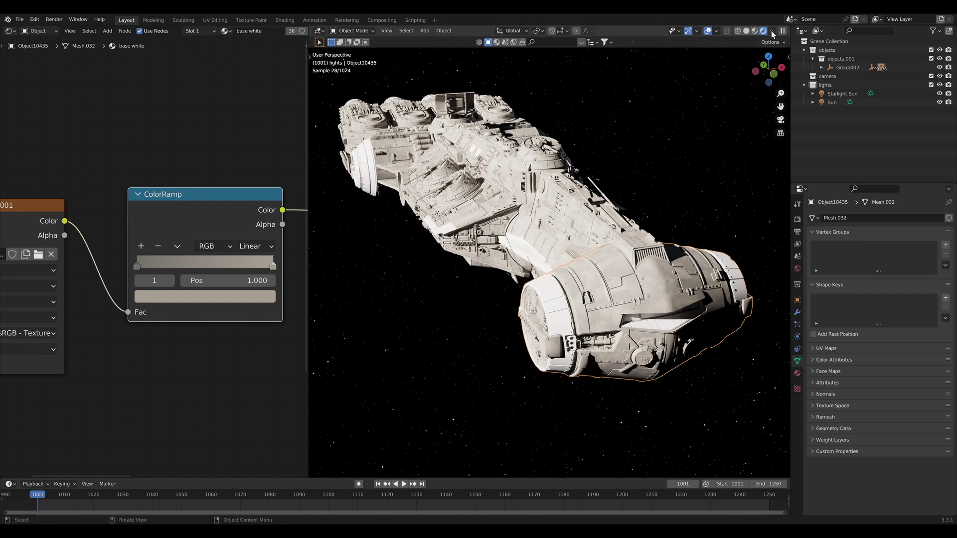
Display an unlit color render pass in the viewport and inspect the ship's texture from several angles.
left_click(772, 32)
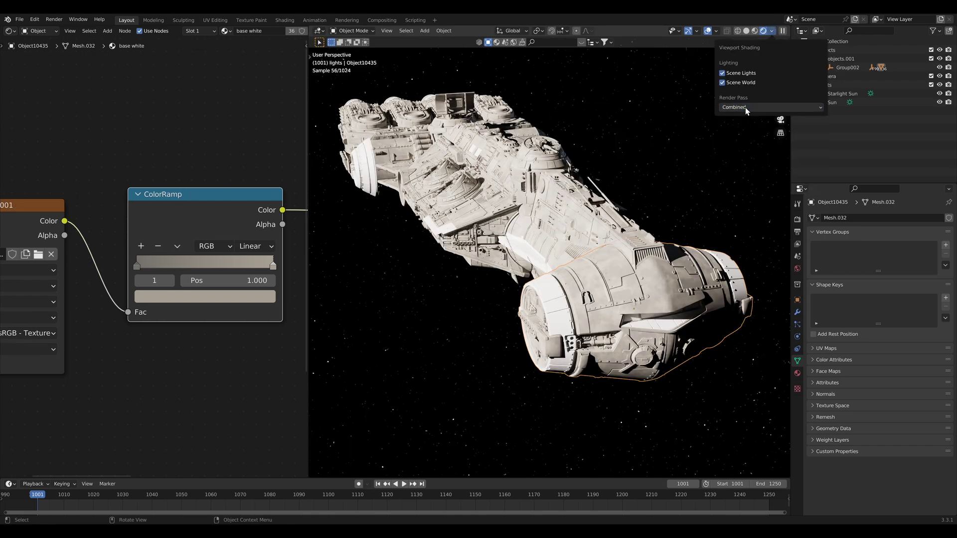
left_click(770, 107)
left_click(655, 150)
middle_click_drag(651, 247, 583, 260)
middle_click_drag(483, 300, 608, 302)
middle_click_drag(528, 308, 552, 290)
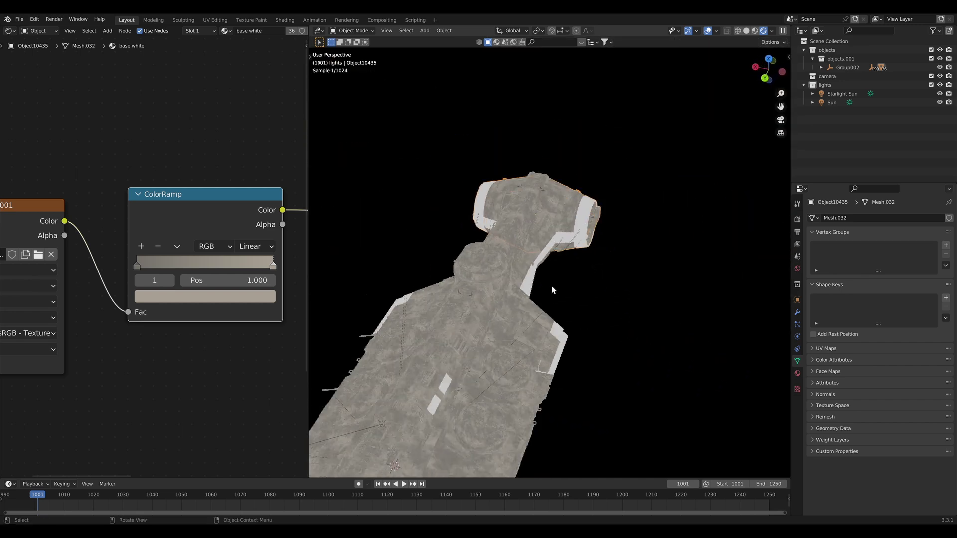
middle_click_drag(627, 274, 615, 295)
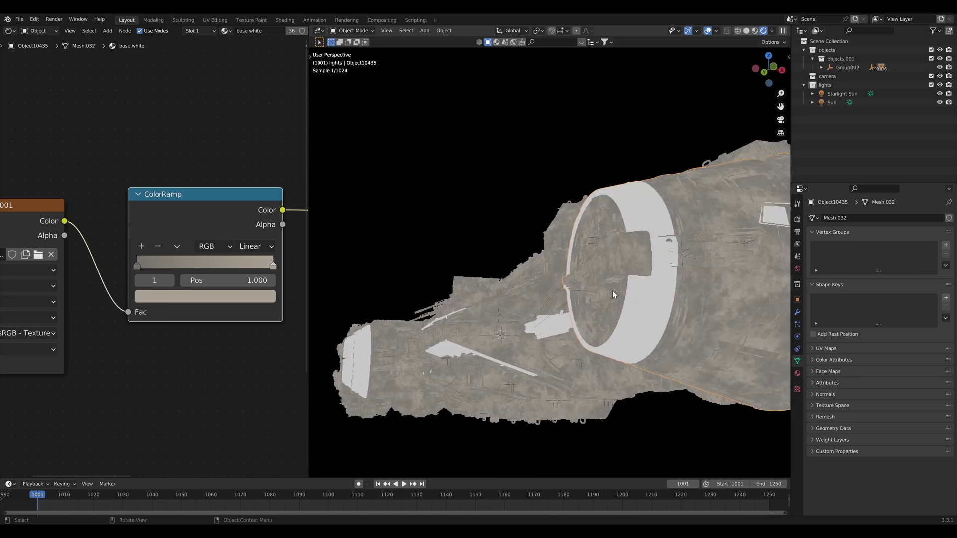
scroll(609, 257, "down", 3)
middle_click_drag(622, 258, 628, 295)
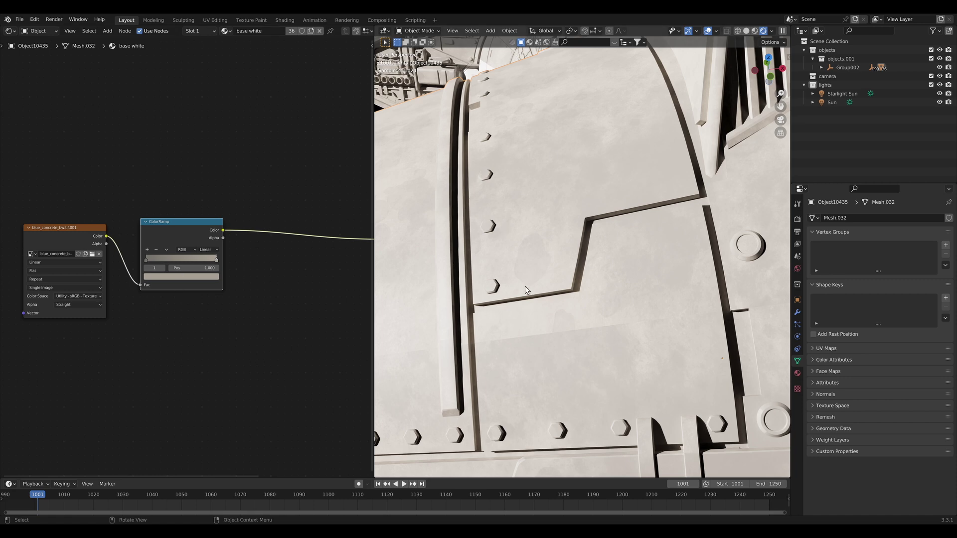
Place the imperfections_basecolor image texture above the ColorRamp and preview its scratches on the hull.
left_click_drag(17, 155, 245, 349)
scroll(245, 349, "down", 2)
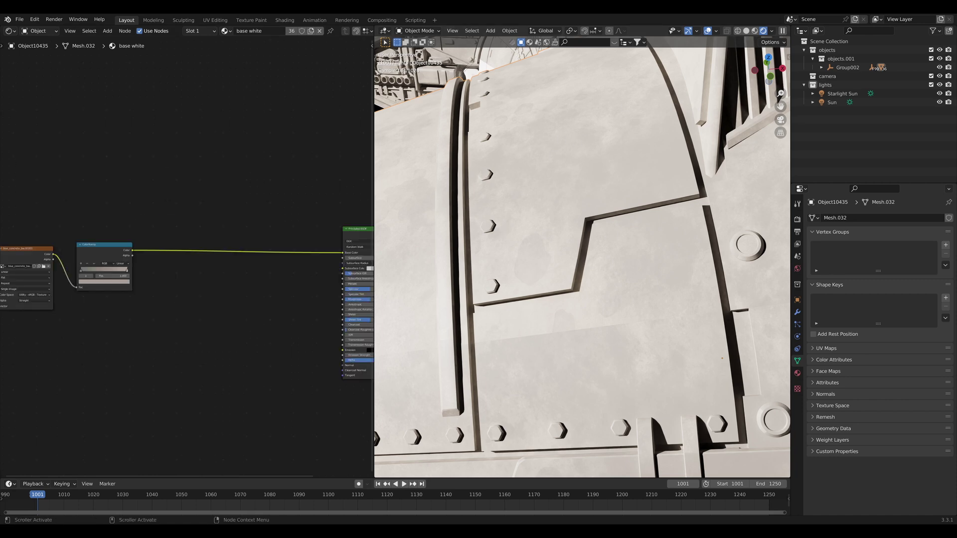
left_click_drag(0, 323, 119, 162)
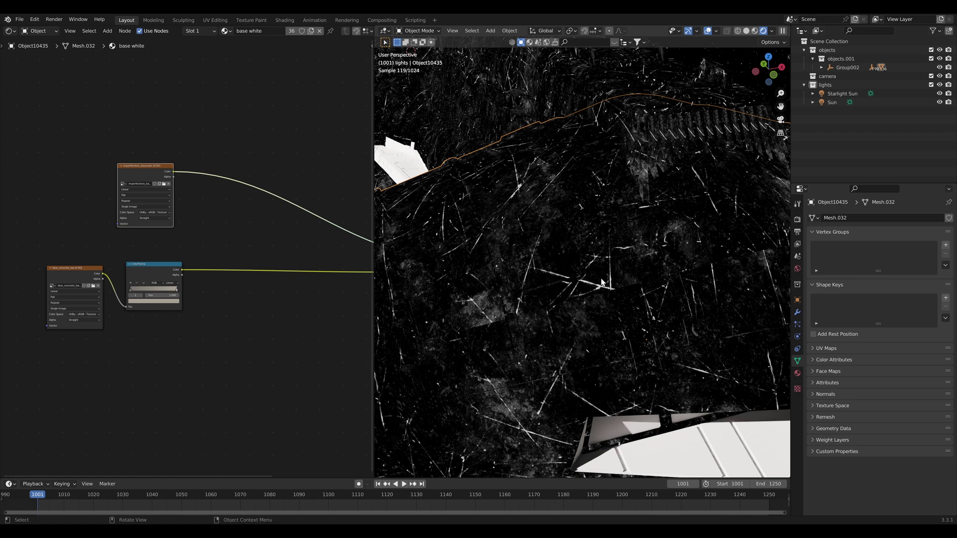
scroll(309, 267, "up", 4)
Add a MixRGB node that combines the ColorRamp's color with the imperfections texture.
key("shift+a")
type("smix")
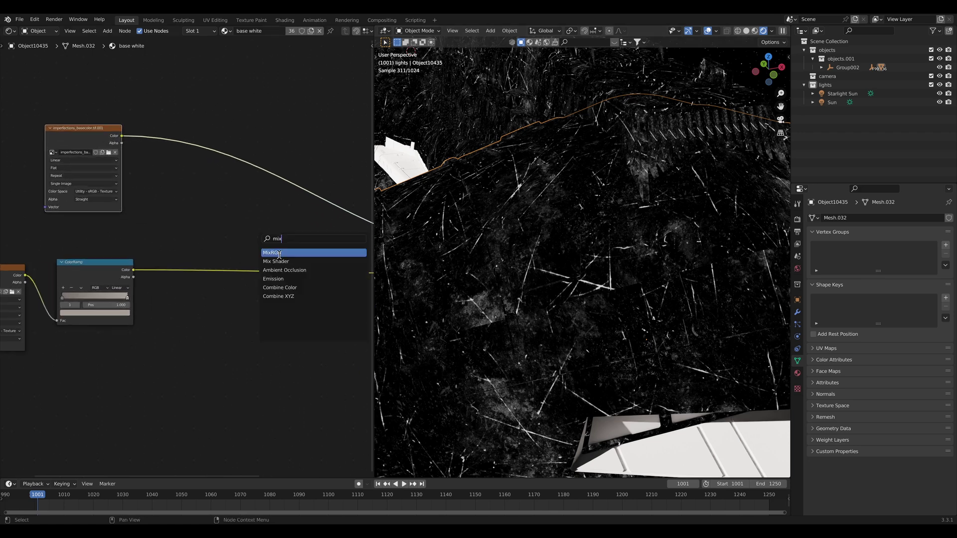
key("Return")
left_click(258, 261)
left_click_drag(258, 261, 262, 263)
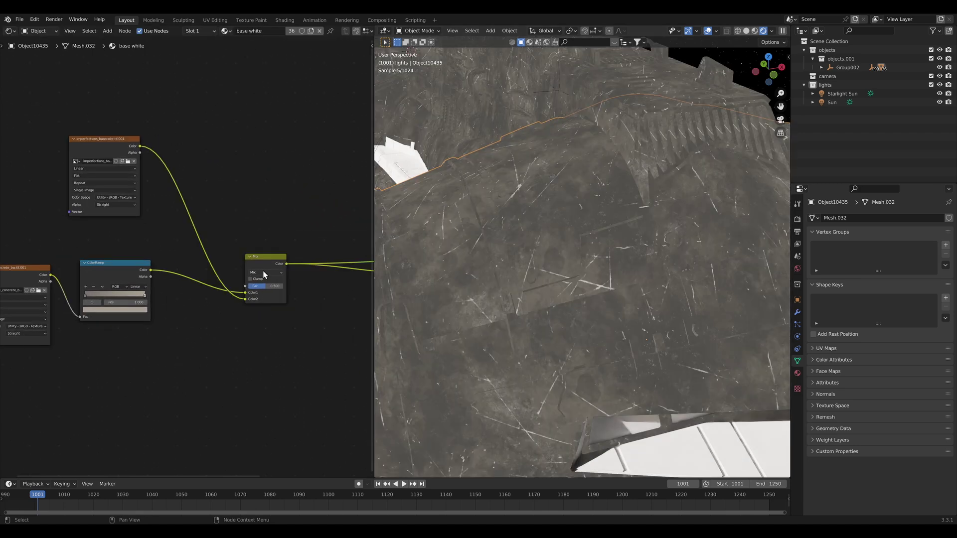
Set the mix node's blend mode to Screen with a factor of 0.390.
left_click(262, 272)
left_click(263, 318)
scroll(241, 250, "up", 2)
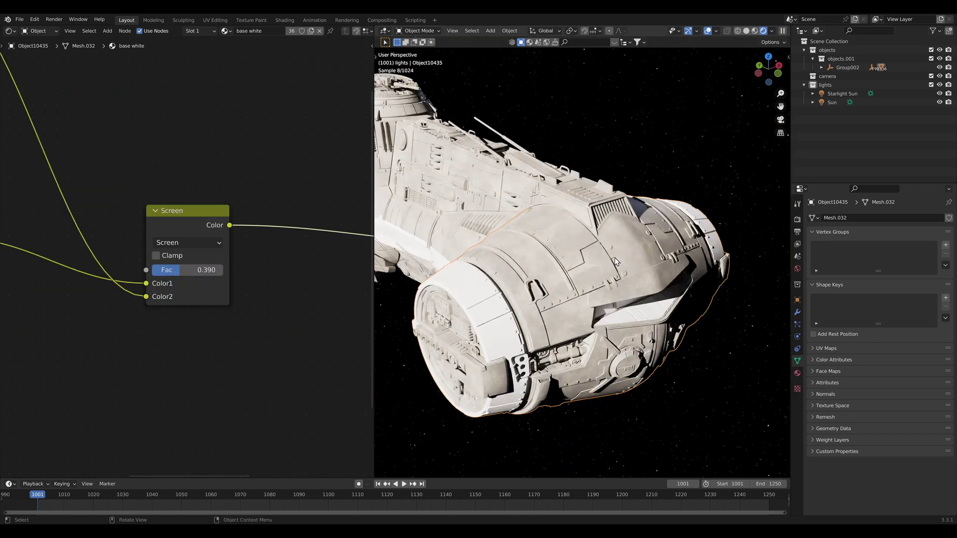
scroll(698, 256, "up", 10)
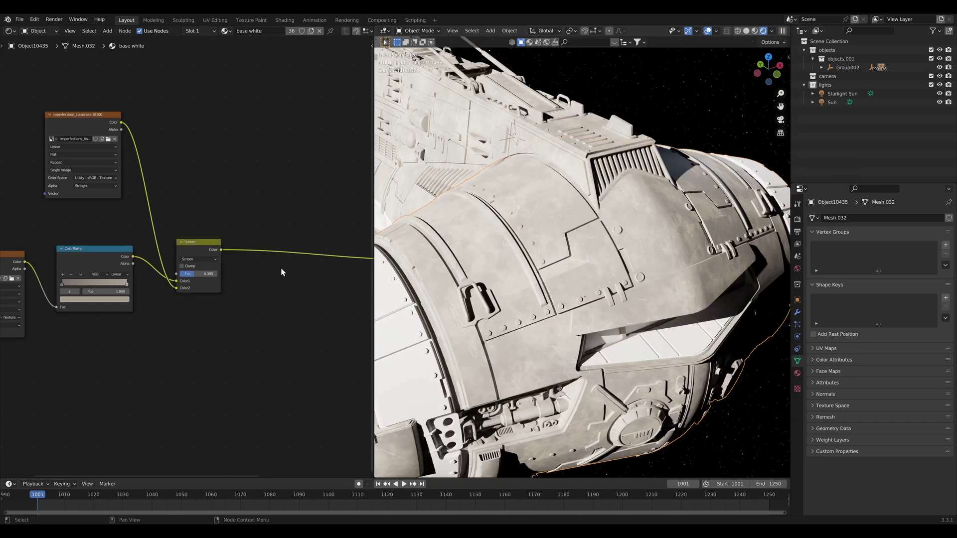
Insert another Mix node after the Screen node and add an Ambient Occlusion node with a distance of 0.040.
middle_click_drag(214, 278, 154, 278)
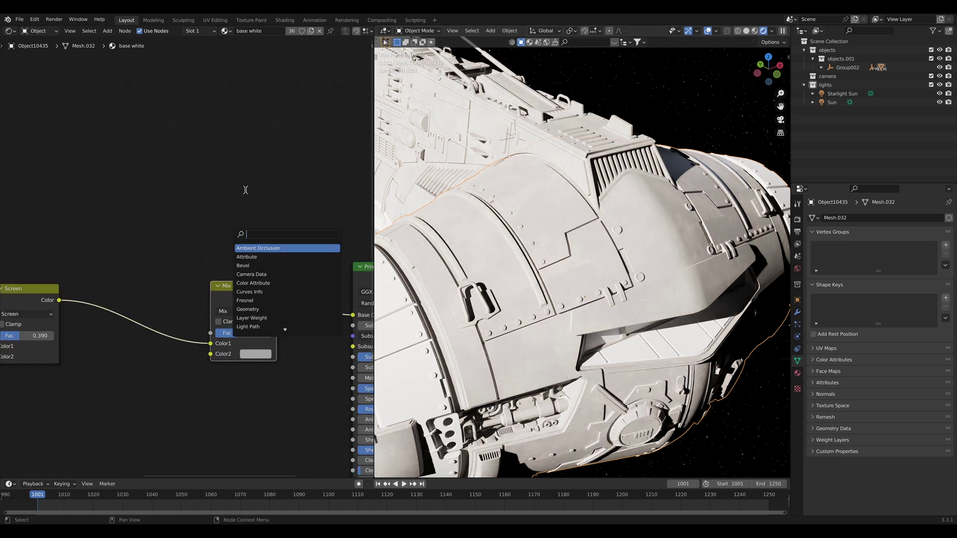
type("amb")
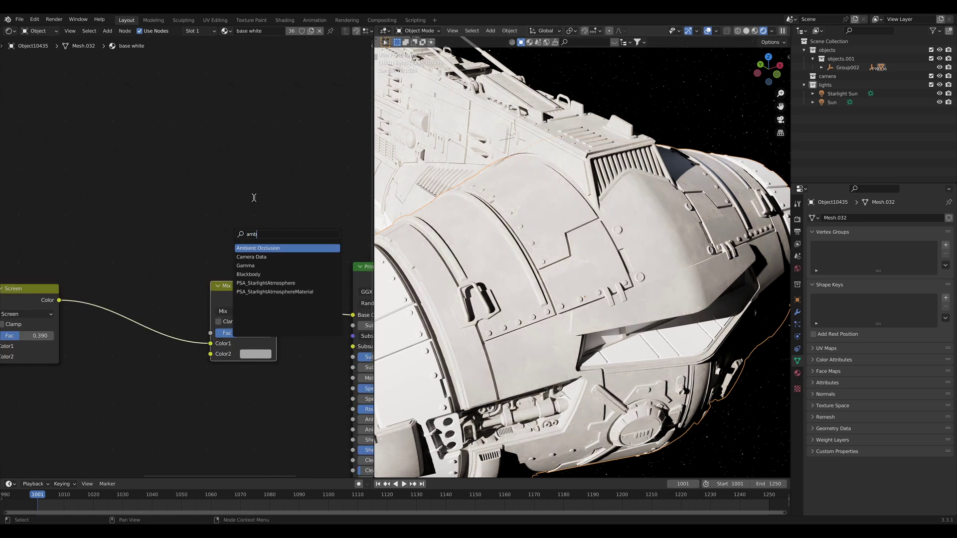
left_click(259, 249)
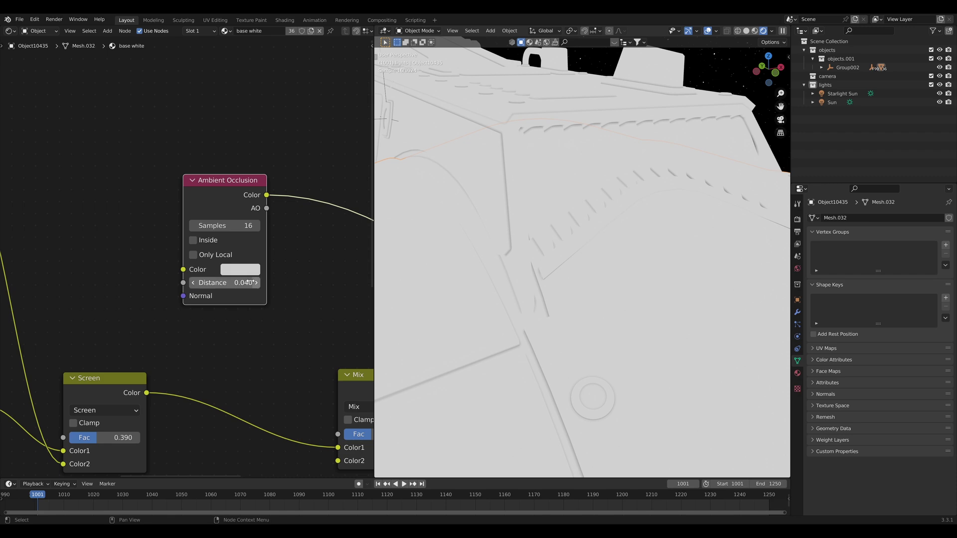
Place the blue_concrete_basecolor image texture beside the Ambient Occlusion node and connect its color to the distance input.
scroll(204, 198, "down", 6)
middle_click_drag(195, 197, 246, 258)
scroll(247, 259, "down", 4)
left_click_drag(249, 265, 267, 106)
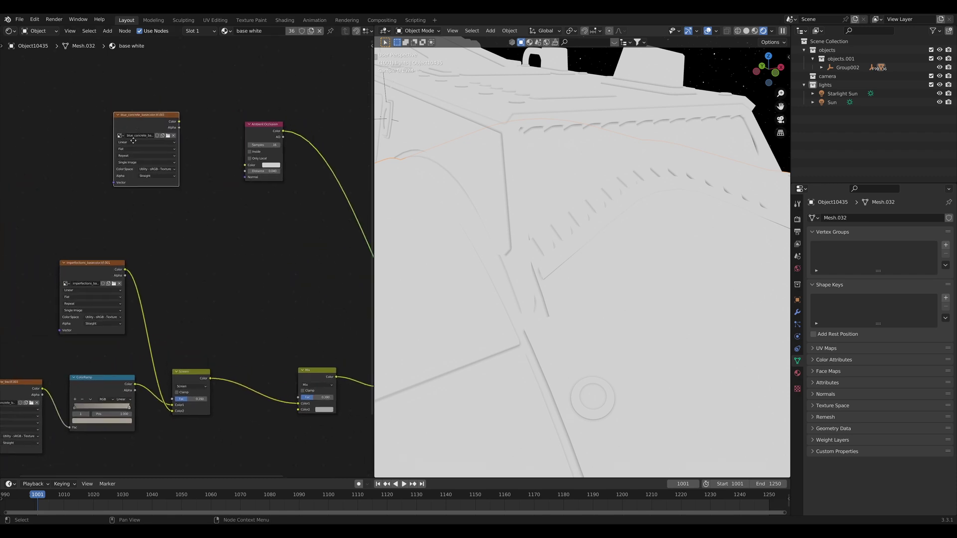
scroll(162, 148, "up", 2)
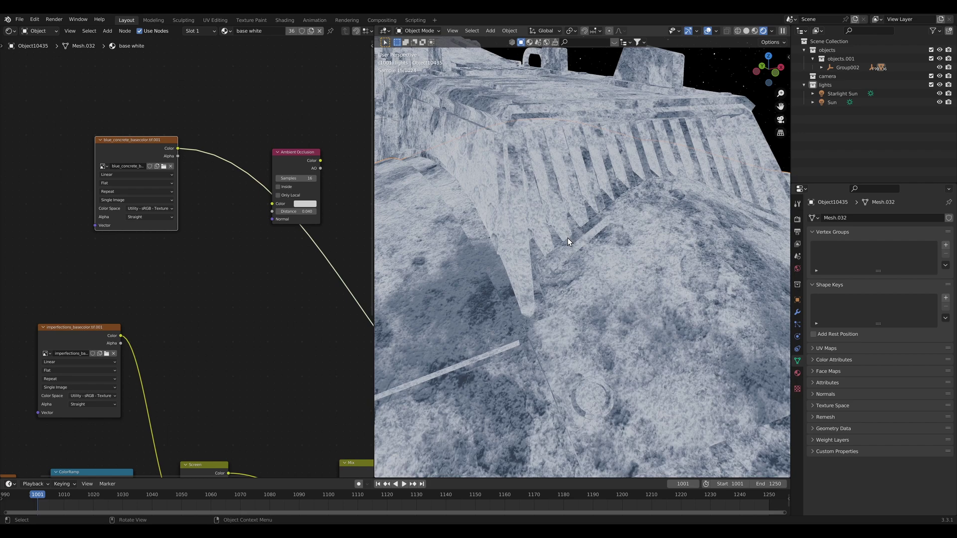
scroll(573, 246, "down", 6)
left_click_drag(167, 125, 310, 216)
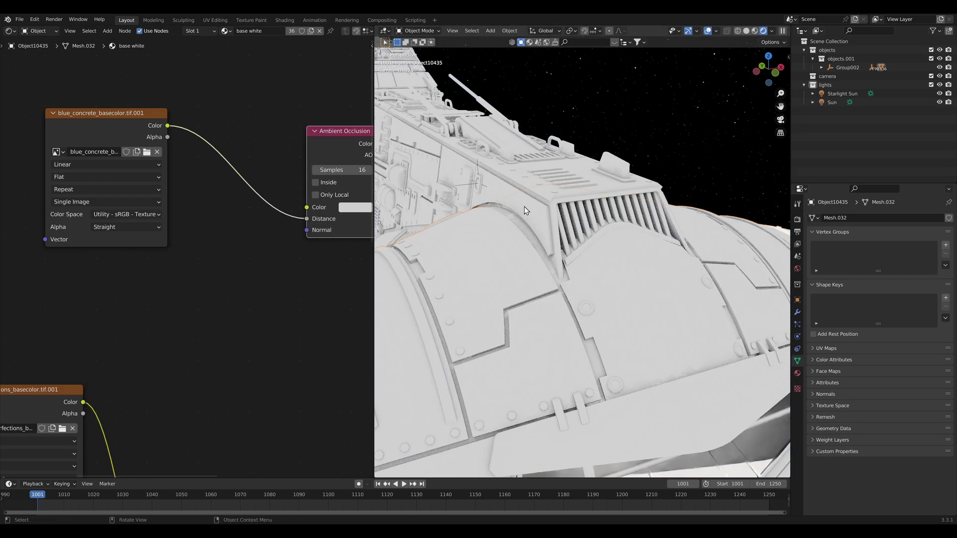
Insert a Map Range node between the concrete texture and the Ambient Occlusion distance, with To Max at 0.310.
type("ma")
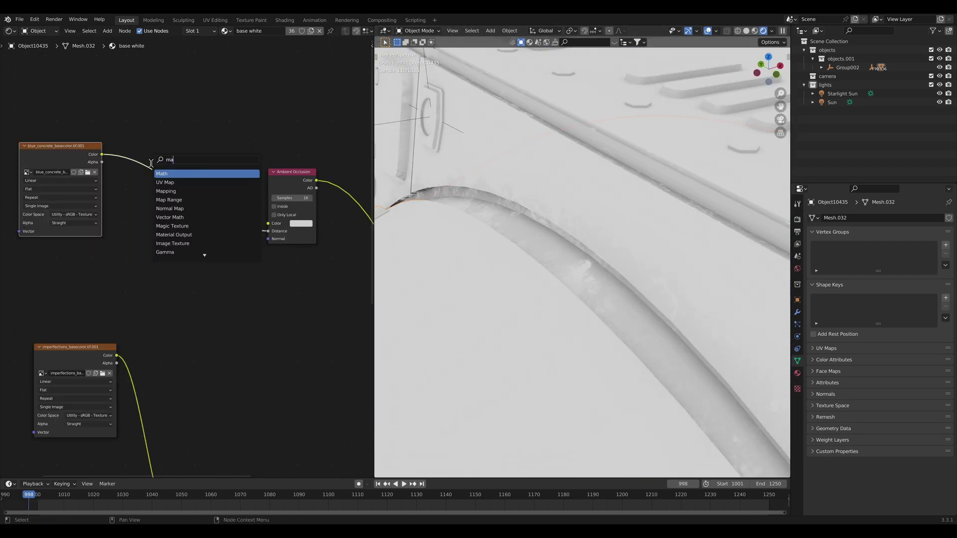
type("p")
left_click(177, 190)
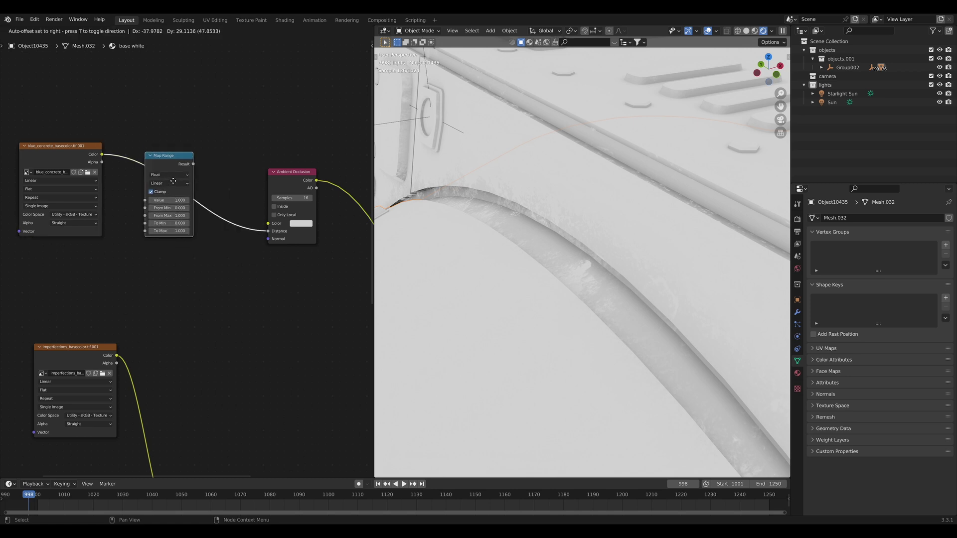
left_click(180, 171)
scroll(202, 183, "up", 1)
scroll(203, 187, "up", 3)
left_click_drag(224, 258, 190, 258)
scroll(623, 262, "down", 10)
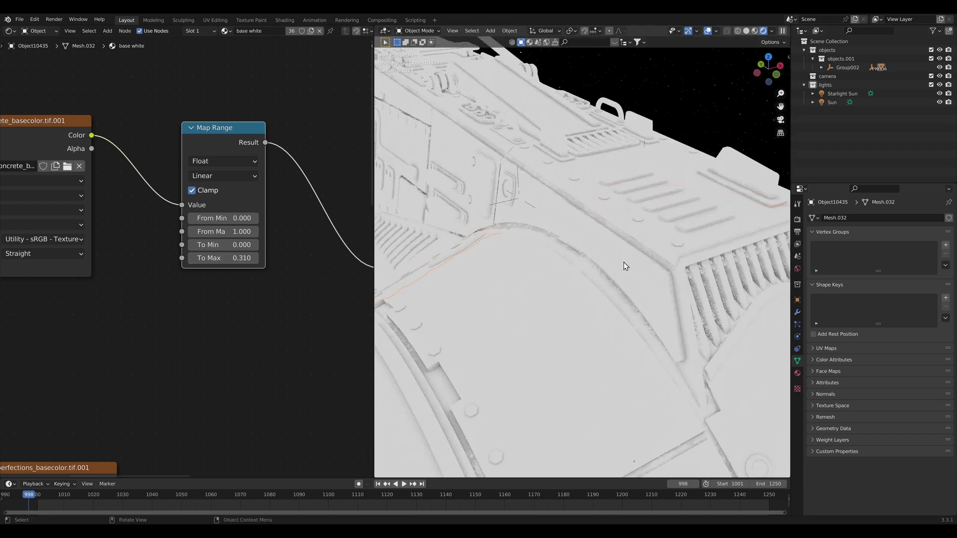
middle_click_drag(575, 375, 556, 241, "shift")
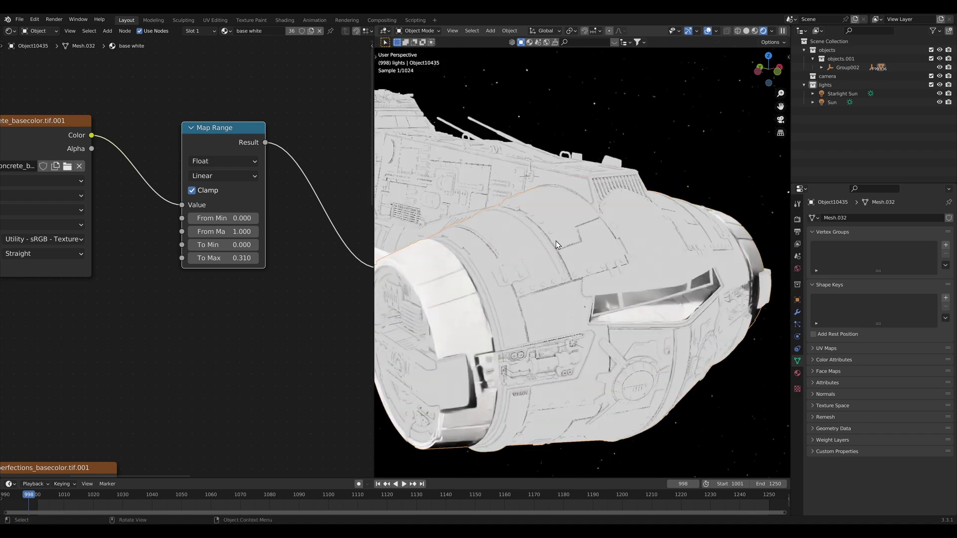
scroll(556, 249, "down", 3)
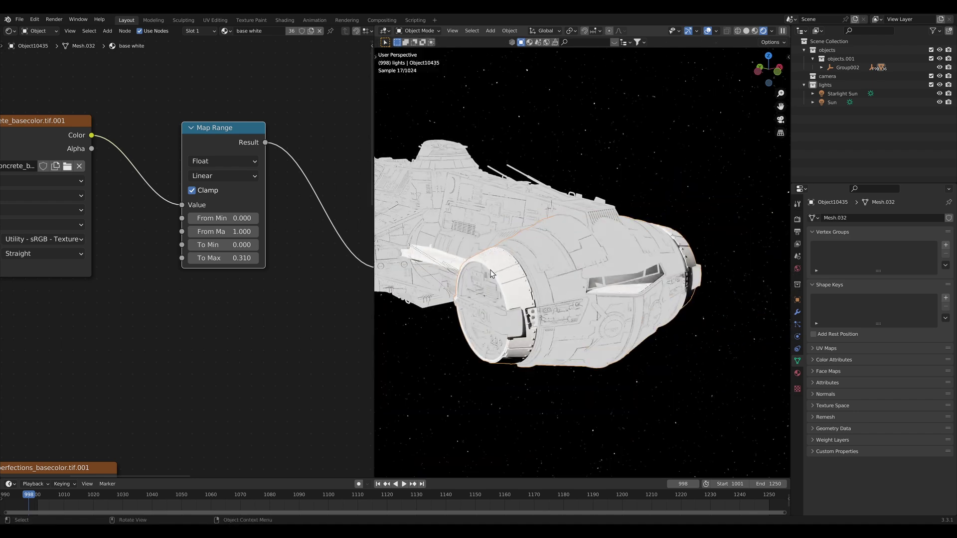
middle_click_drag(491, 274, 534, 269)
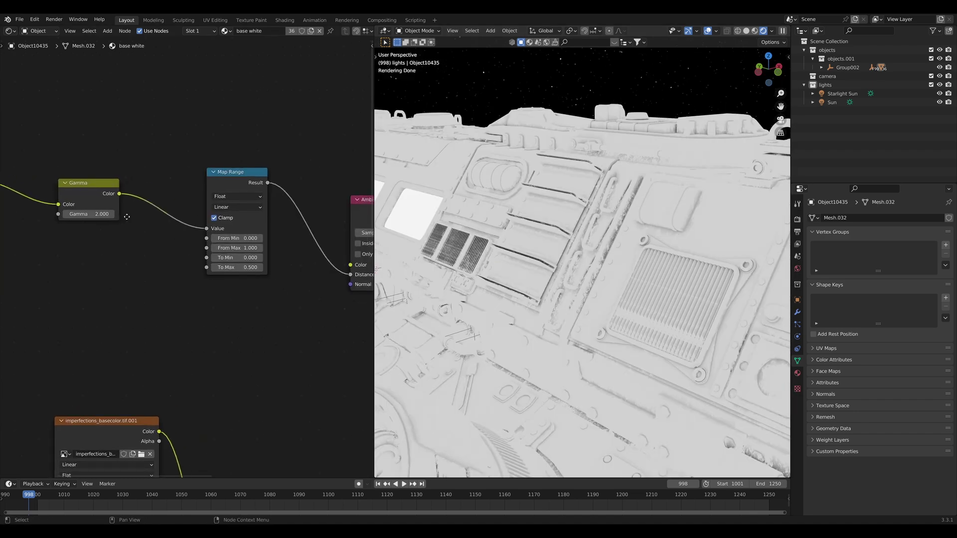
Move the Gamma node farther from the Map Range node and set the Map Range To Max to 1.000.
scroll(126, 217, "up", 2)
key("g")
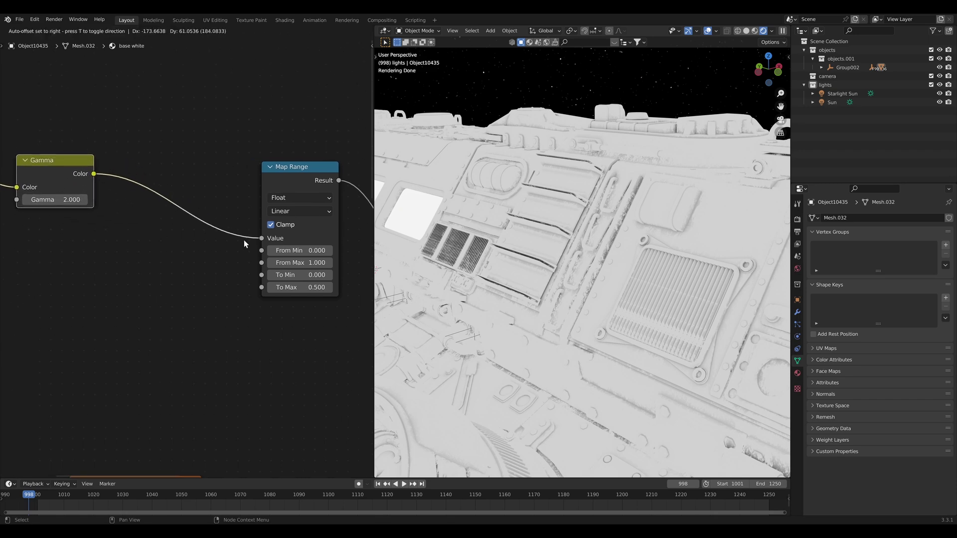
left_click(244, 240)
scroll(567, 329, "down", 5)
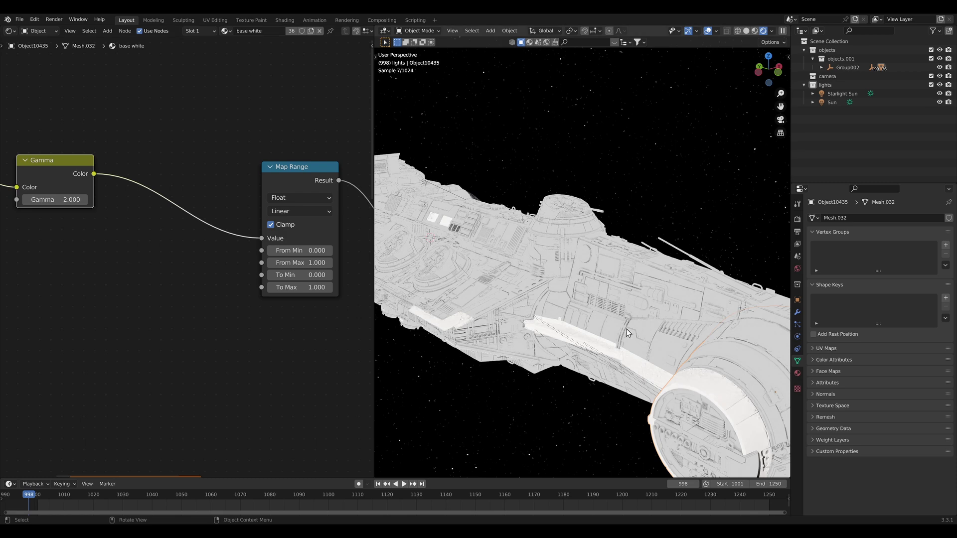
middle_click_drag(668, 373, 628, 299)
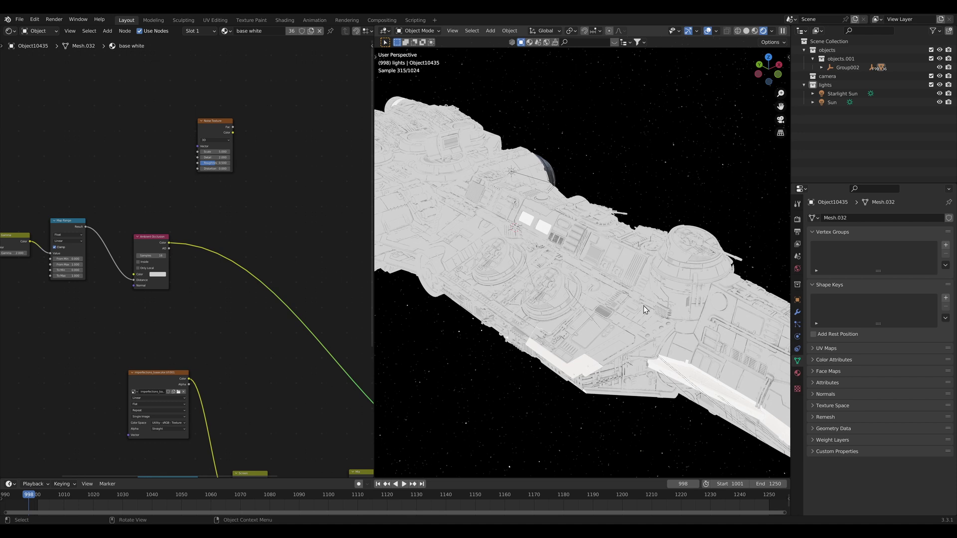
Reposition the Ambient Occlusion node and insert a Mix node on the link leaving its color output.
scroll(186, 185, "up", 4)
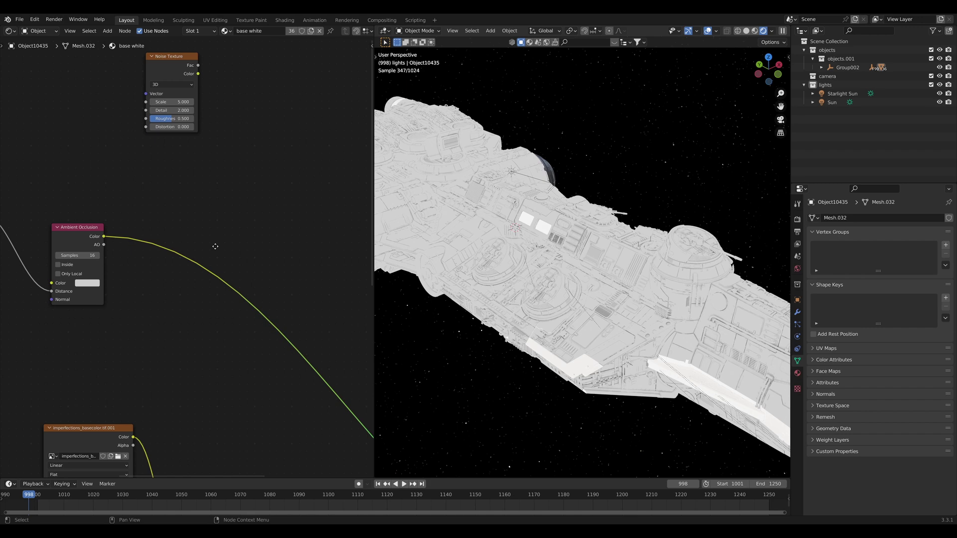
key("g")
left_click(75, 165)
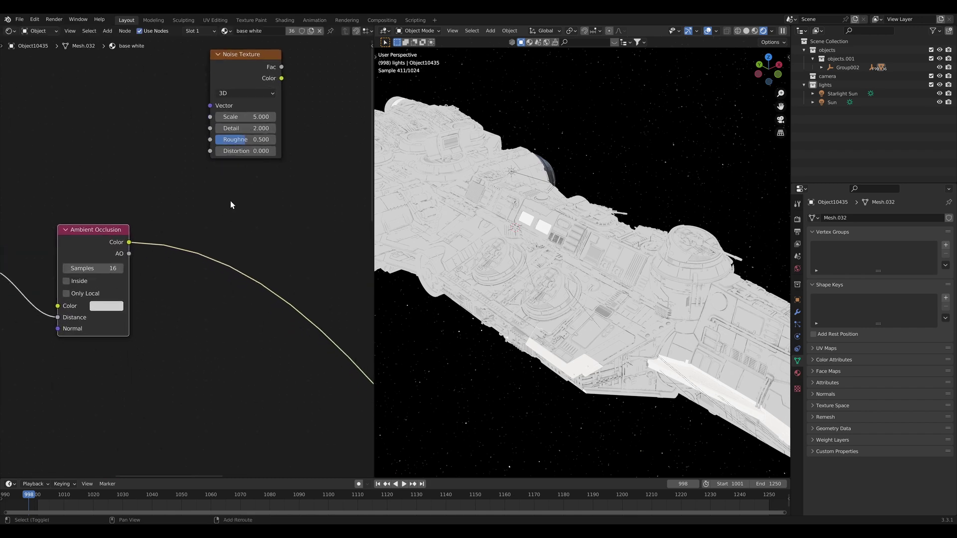
key("shift+a")
type("mix")
key("Return")
left_click(269, 248)
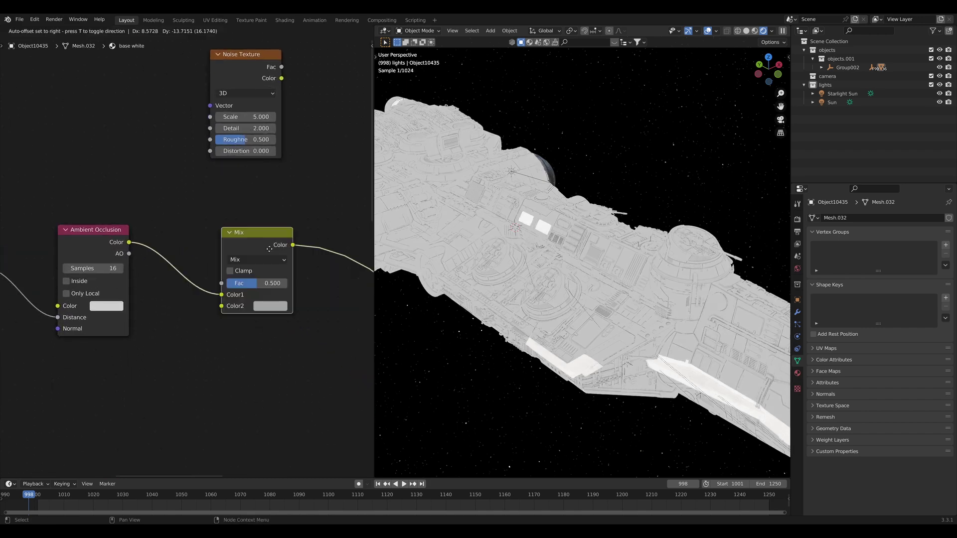
Move the Noise Texture above the Ambient Occlusion node, connect its Fac to the Mix node's Color2, and set the blend mode to Screen.
left_click_drag(239, 64, 0, 87)
left_click_drag(147, 84, 77, 93)
left_click_drag(116, 85, 229, 305)
left_click(260, 259)
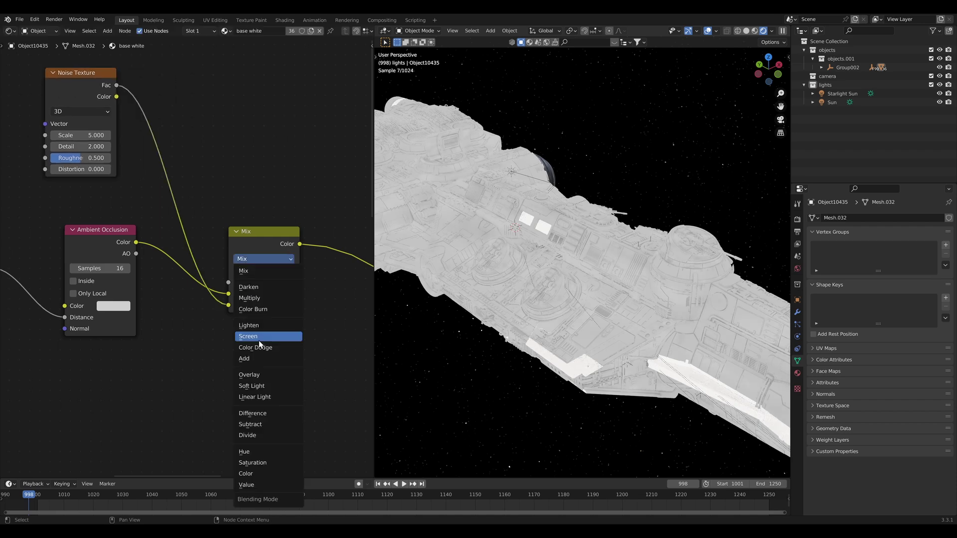
left_click(258, 337)
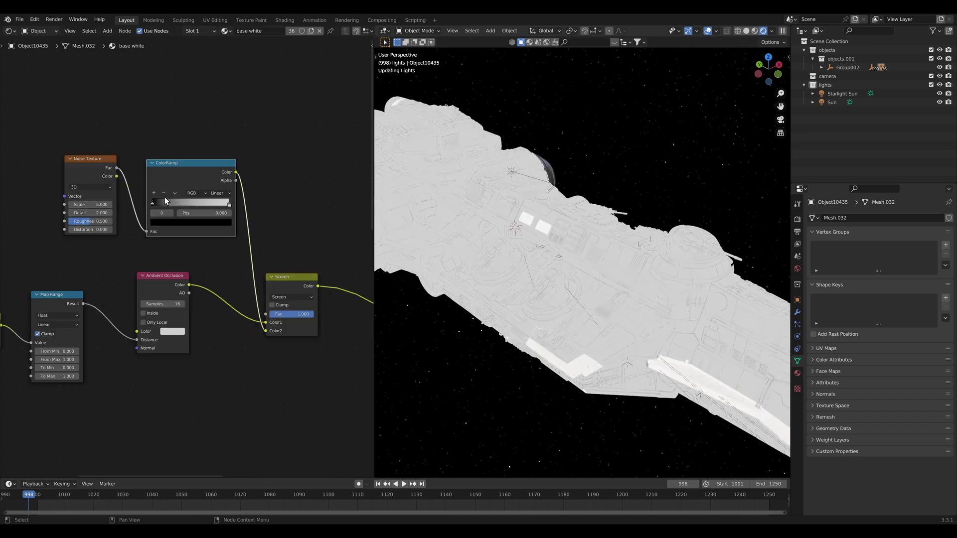
Shape the noise mask with ColorRamp stops at 0.377 and 0.642, using noise scale 13.300 and detail 15.000.
left_click_drag(166, 202, 184, 204)
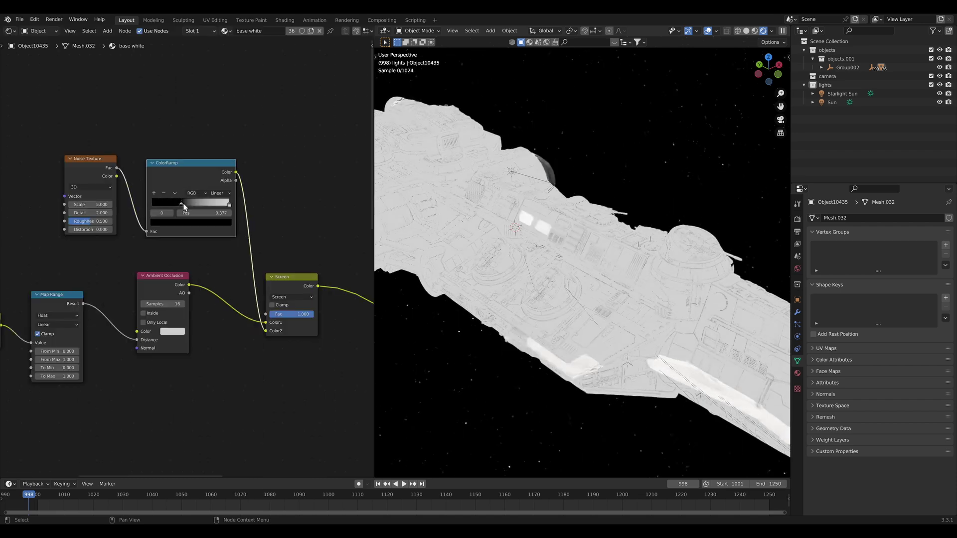
left_click(229, 205)
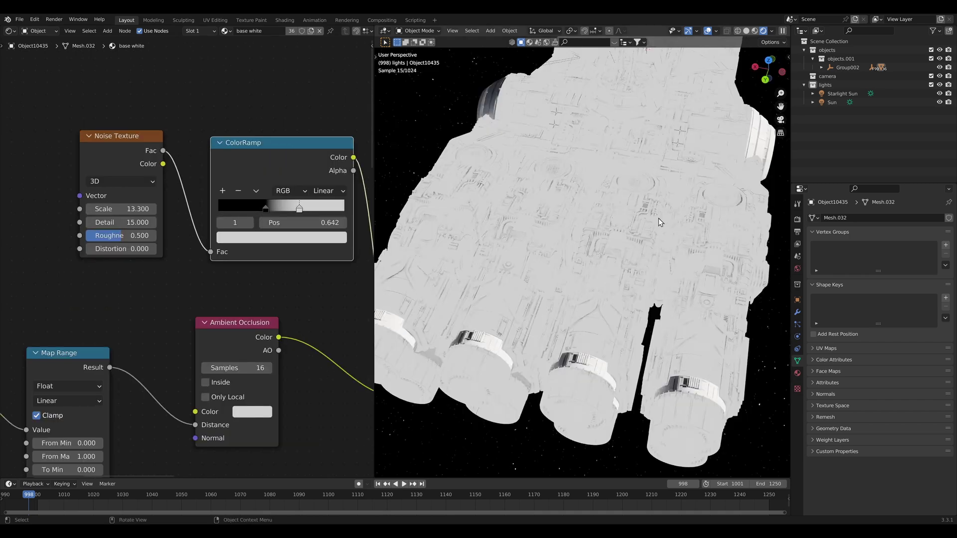
Reposition the Noise Texture and ColorRamp nodes together, and shift the whole Ambient Occlusion branch away from the imperfections texture.
middle_click_drag(325, 277, 244, 300)
scroll(244, 300, "down", 3)
left_click_drag(89, 144, 240, 281)
key("g")
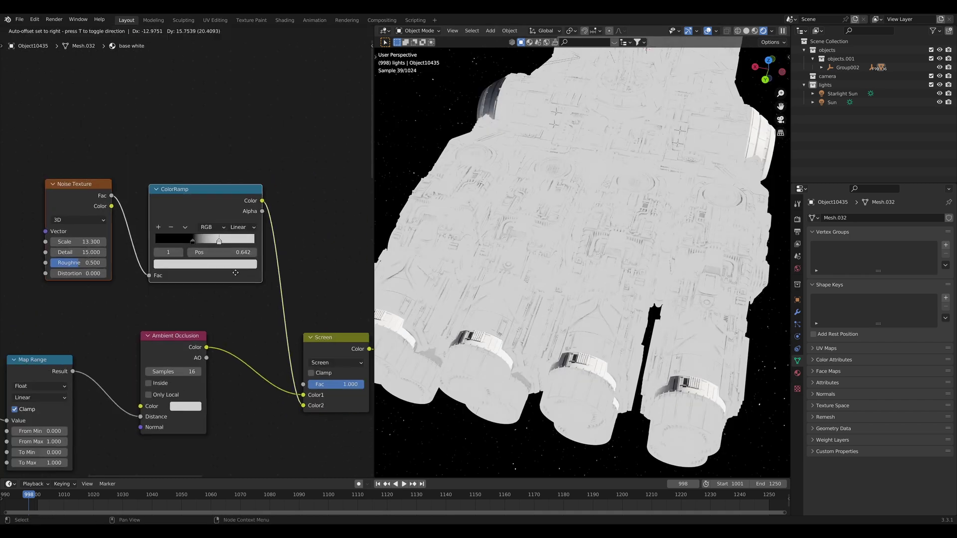
left_click(236, 256)
scroll(305, 229, "down", 5)
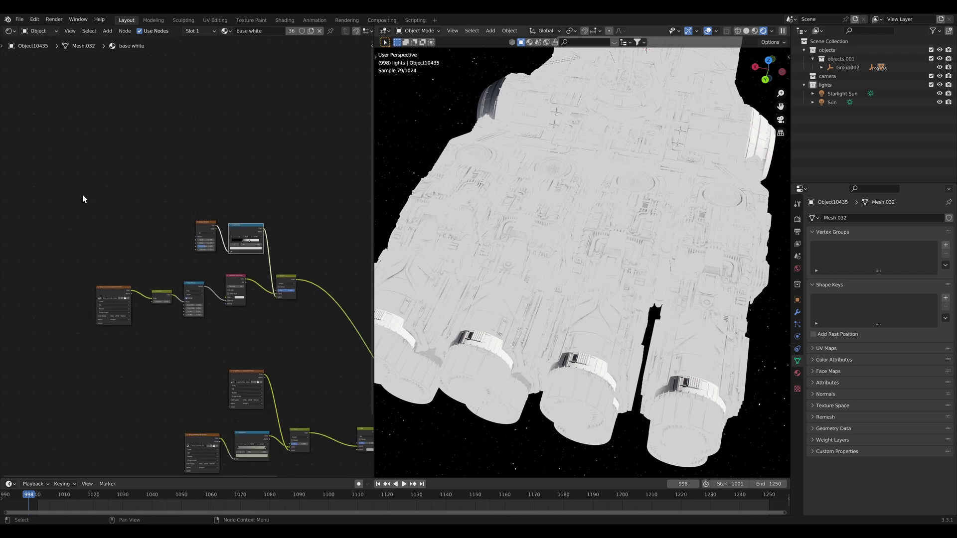
left_click_drag(65, 190, 292, 322)
scroll(280, 319, "up", 5)
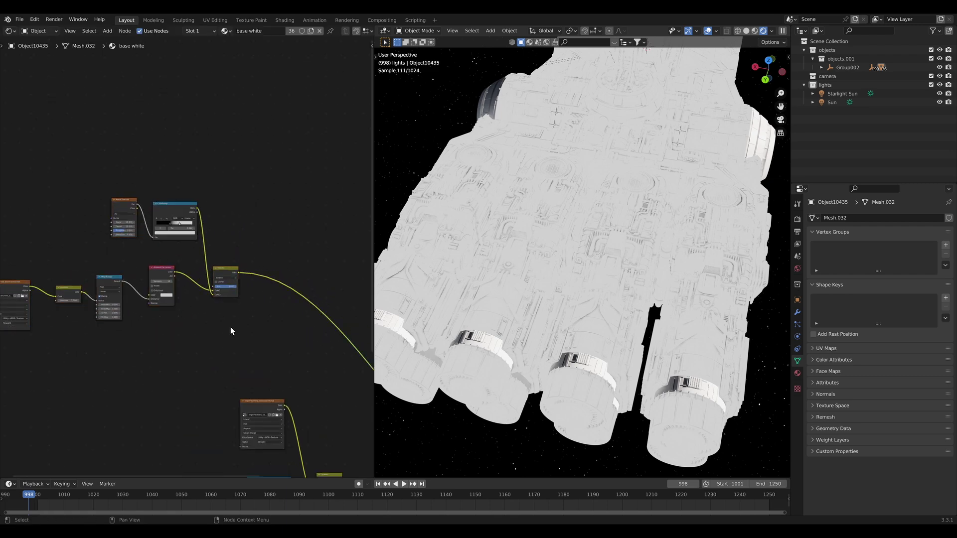
Duplicate the Ambient Occlusion node and place the copy below the original.
left_click(118, 295)
middle_click_drag(178, 305, 130, 235)
key("shift+d")
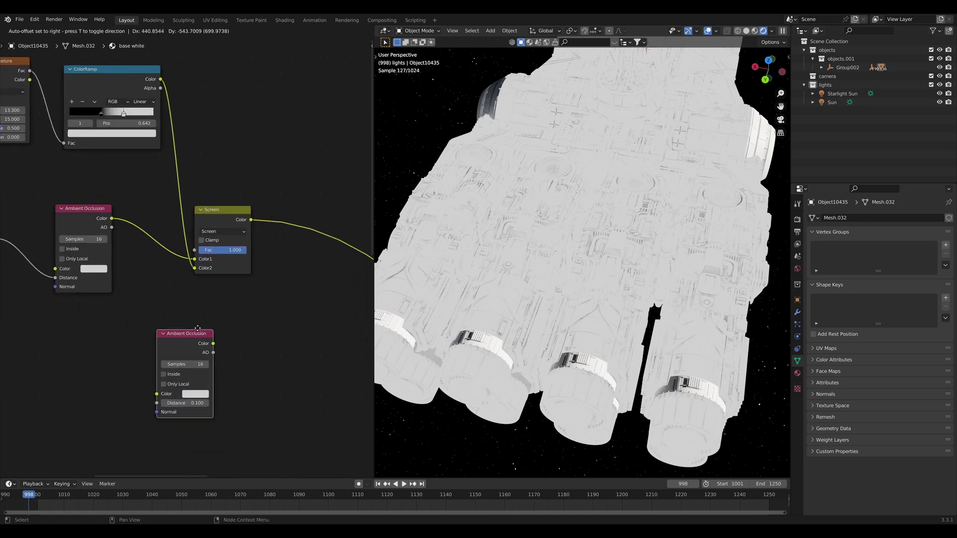
left_click(160, 333)
left_click(277, 327)
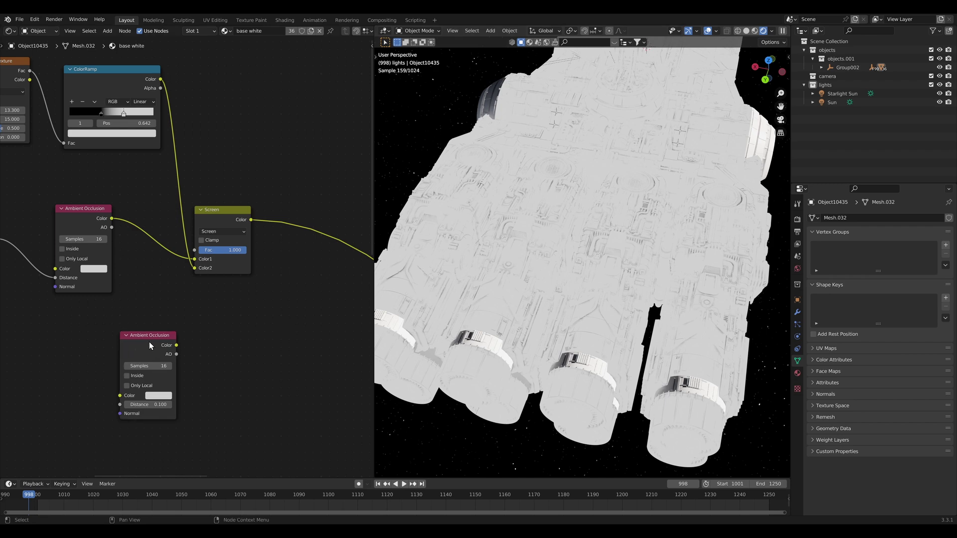
left_click_drag(150, 345, 90, 348)
Preview the duplicated Ambient Occlusion node on the ship and set its distance to 1.000.
left_click(102, 407, "ctrl+shift")
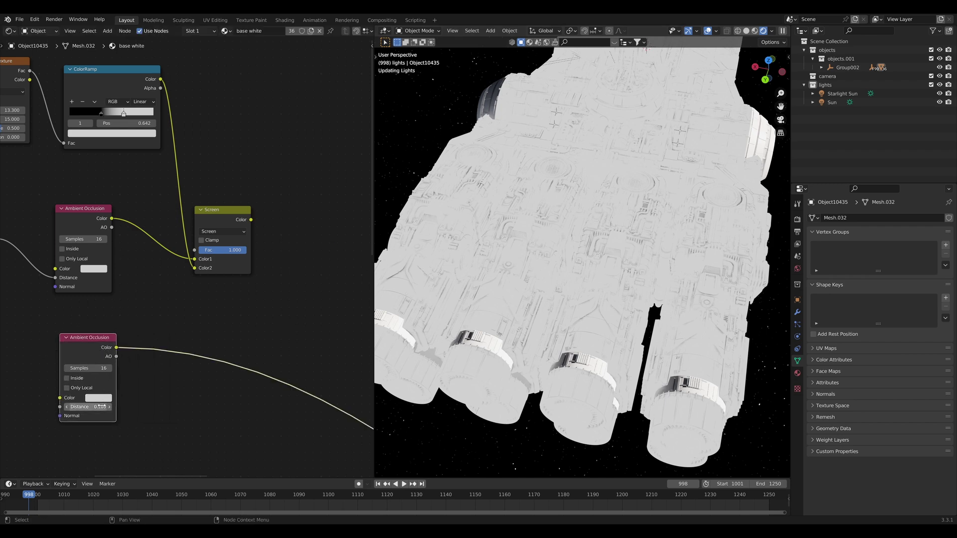
double_click(101, 407)
type("1")
key("Return")
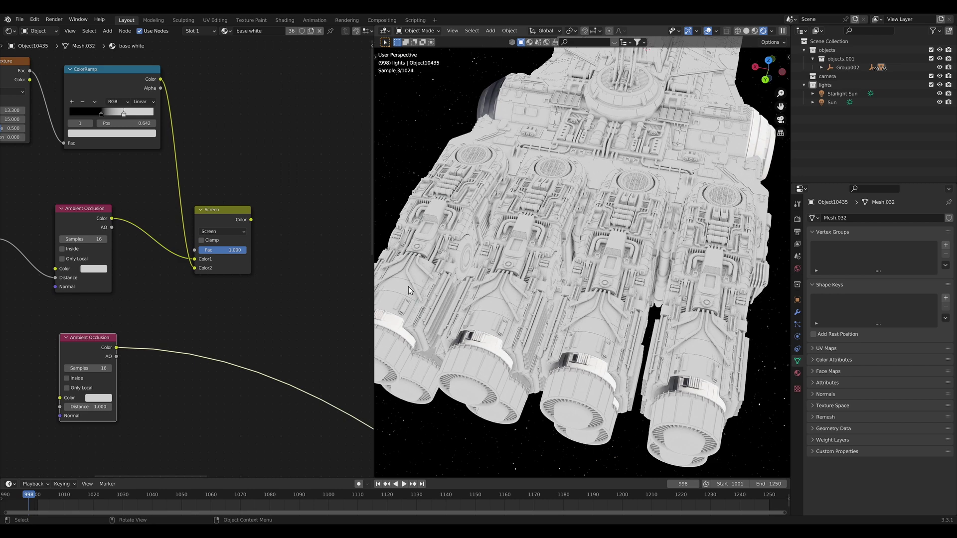
Place a duplicate of the Screen node after the original and connect the second Ambient Occlusion's AO output to its Color2.
middle_click_drag(273, 245, 240, 247)
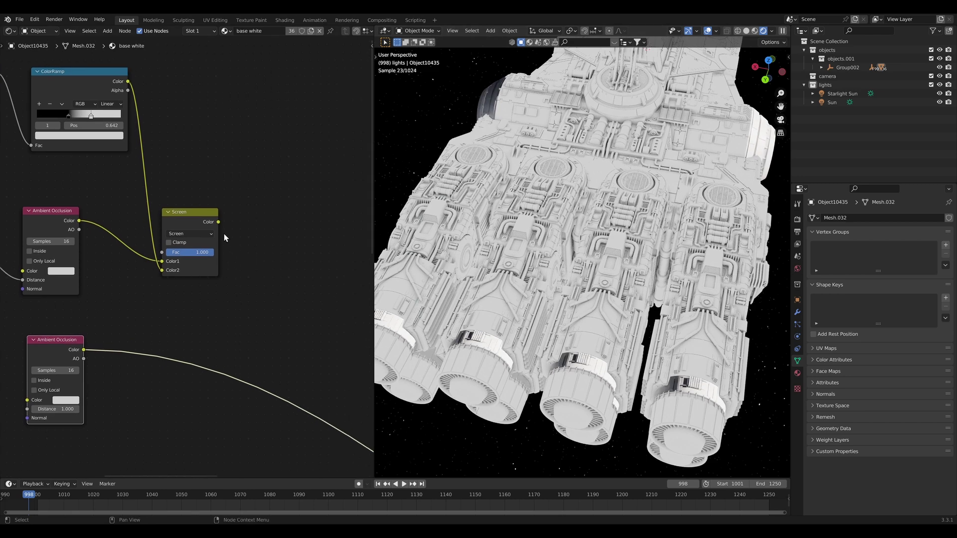
left_click_drag(209, 222, 219, 238)
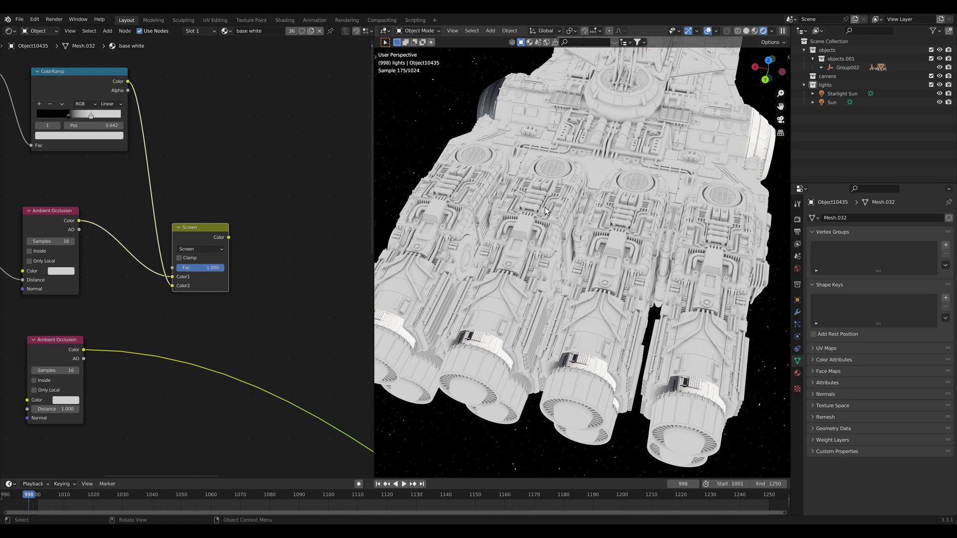
key("shift+d")
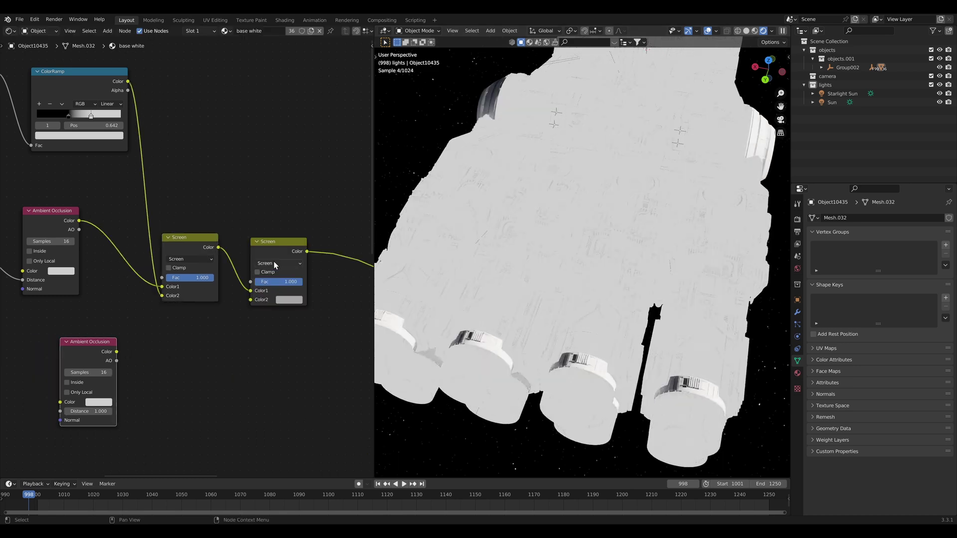
left_click_drag(116, 360, 252, 303)
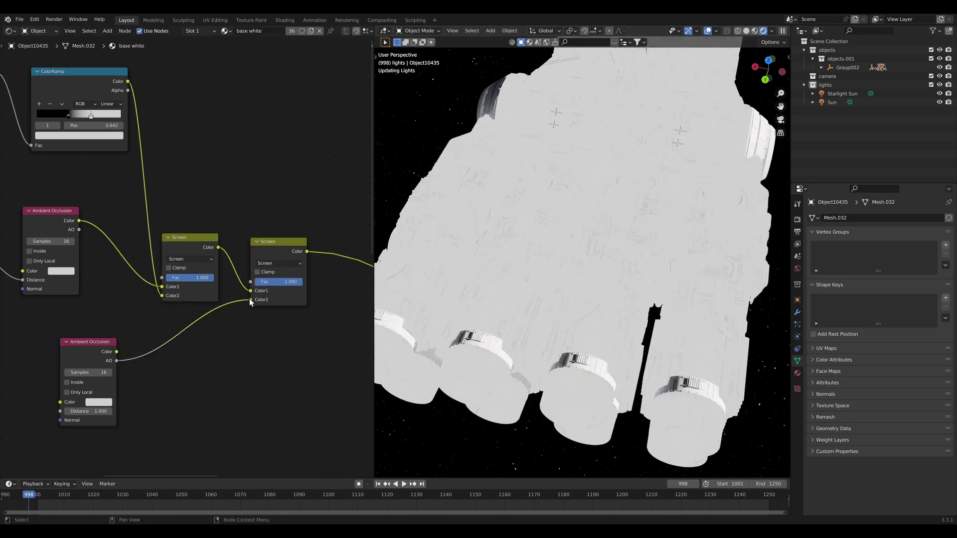
Try the Overlay blend mode on the second Screen node, comparing factors of 0.000 and 1.000.
left_click(294, 263)
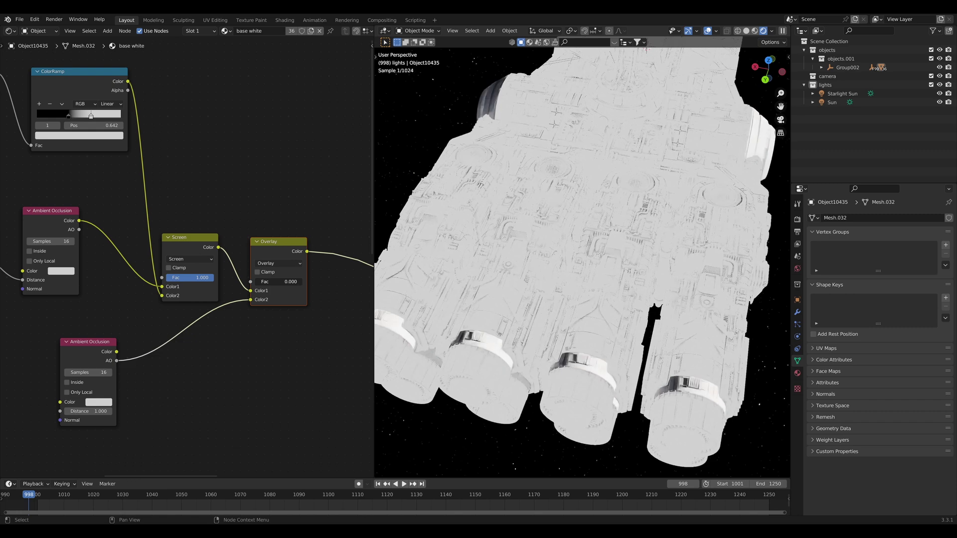
left_click(303, 282)
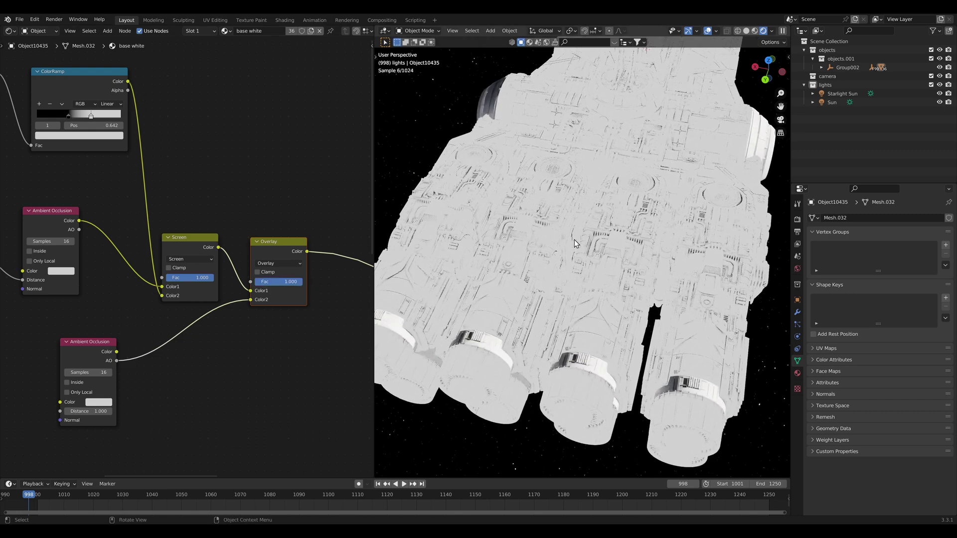
middle_click_drag(557, 243, 567, 287)
Insert a ColorRamp after the second Screen node and move its black stop to 0.488.
key("shift+a")
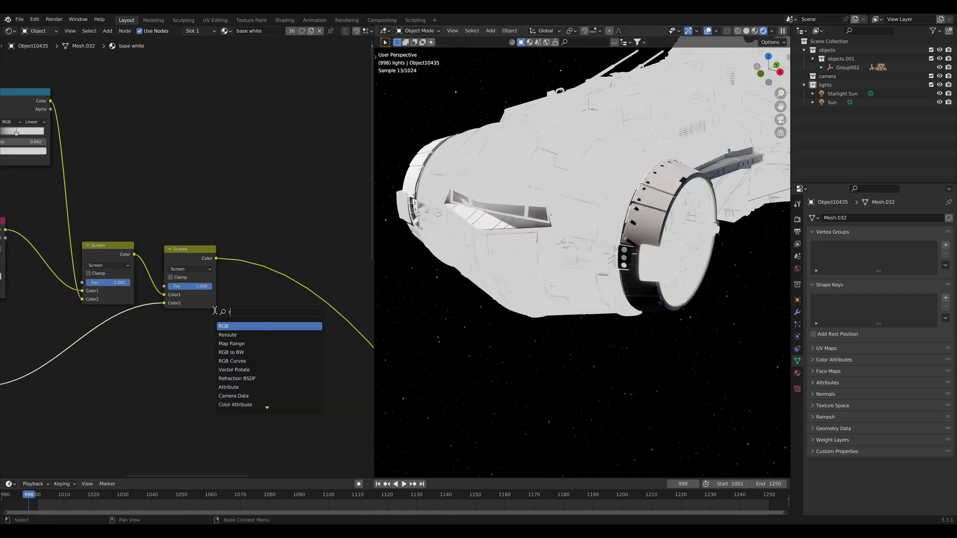
type("ramp")
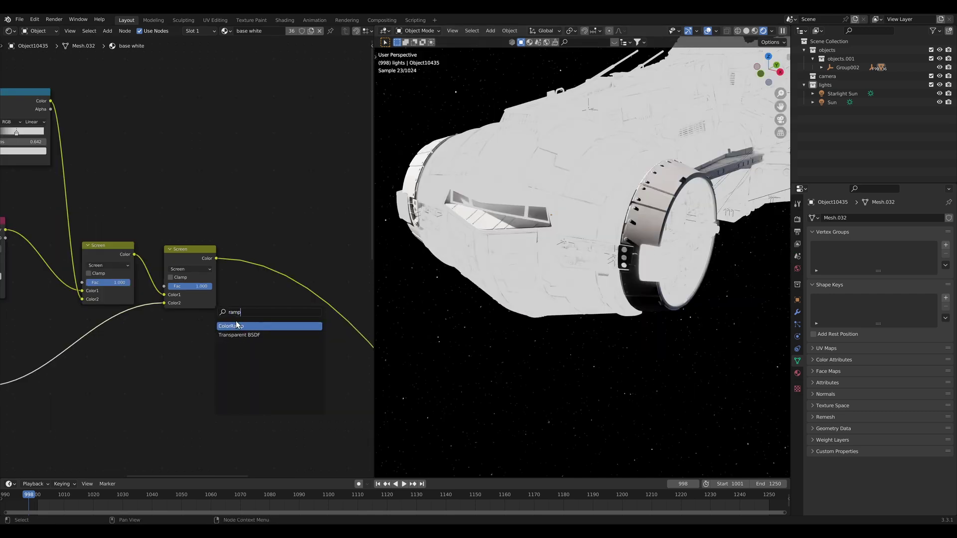
key("Return")
left_click(267, 247)
left_click_drag(254, 280, 290, 280)
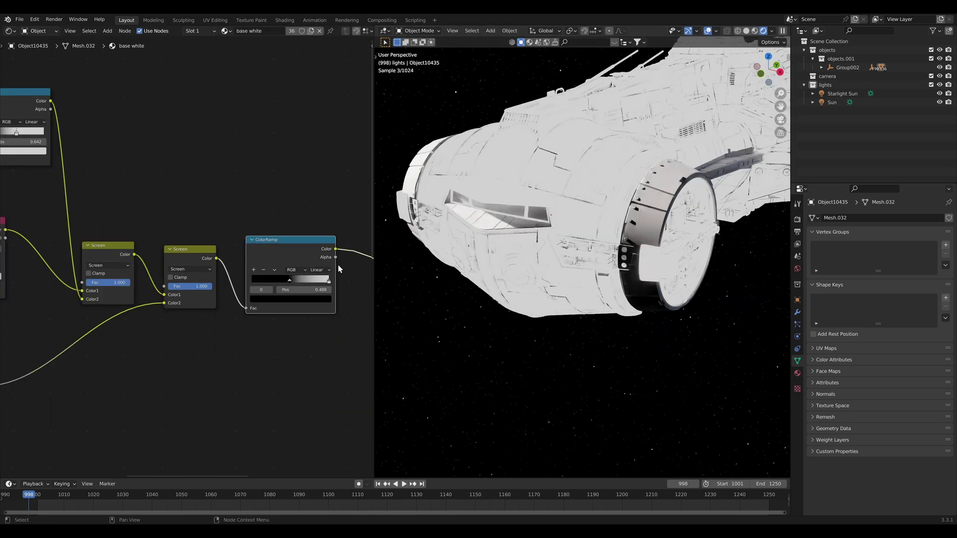
Connect the final ColorRamp's output to the factor of the Mix node that feeds the Principled shader.
scroll(518, 211, "down", 5)
middle_click_drag(518, 214, 611, 225)
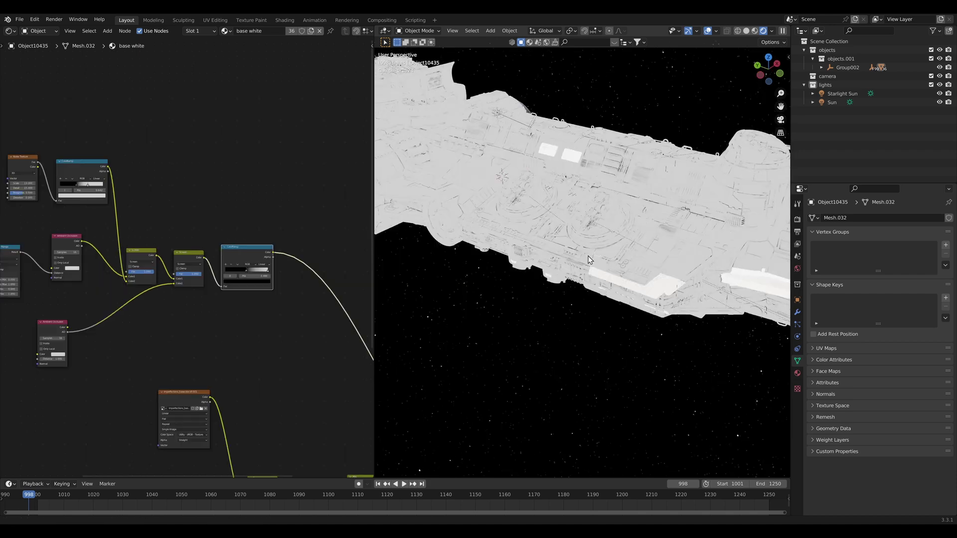
middle_click_drag(590, 260, 638, 257)
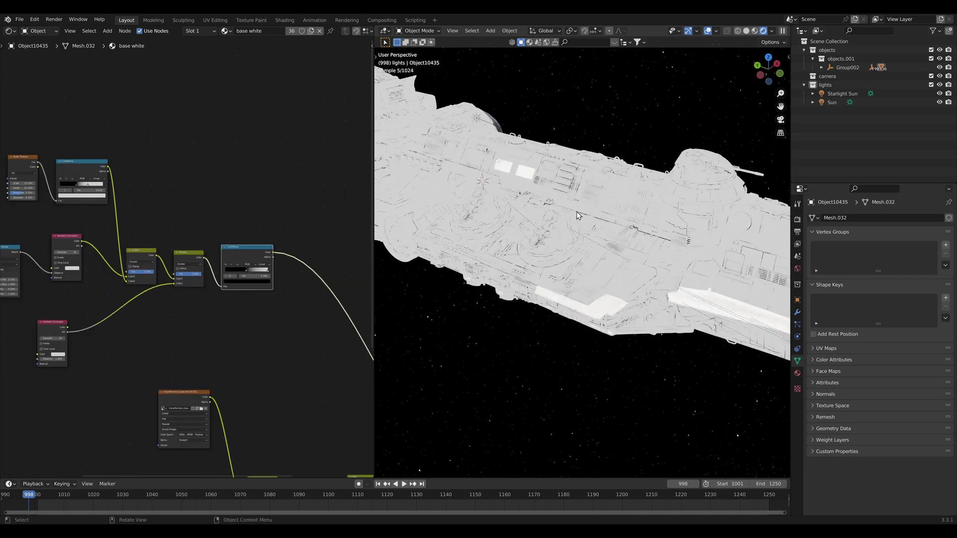
middle_click_drag(187, 253, 283, 246)
scroll(201, 252, "down", 4)
mouse_move(192, 257)
middle_mouse_down()
mouse_move(230, 257)
mouse_move(203, 264)
middle_mouse_up()
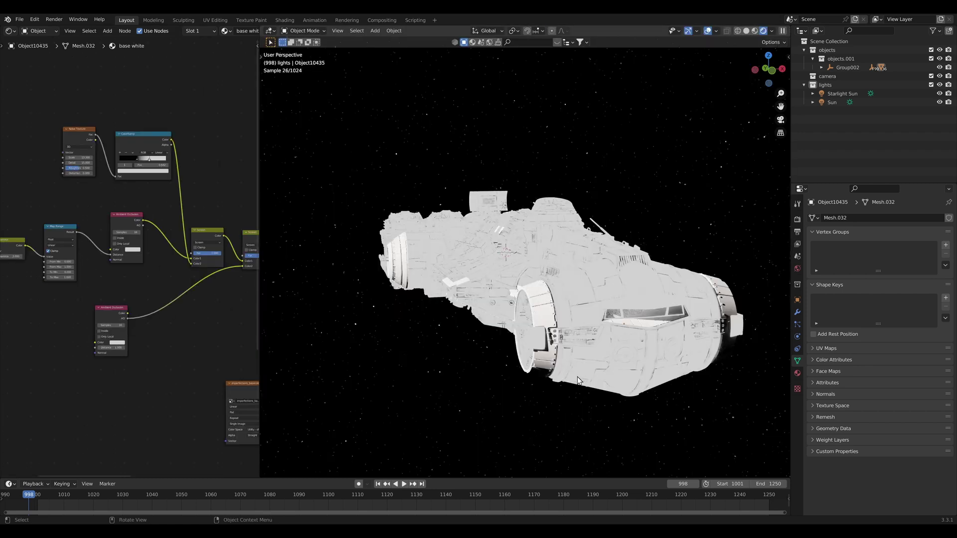
middle_click_drag(209, 279, 150, 205)
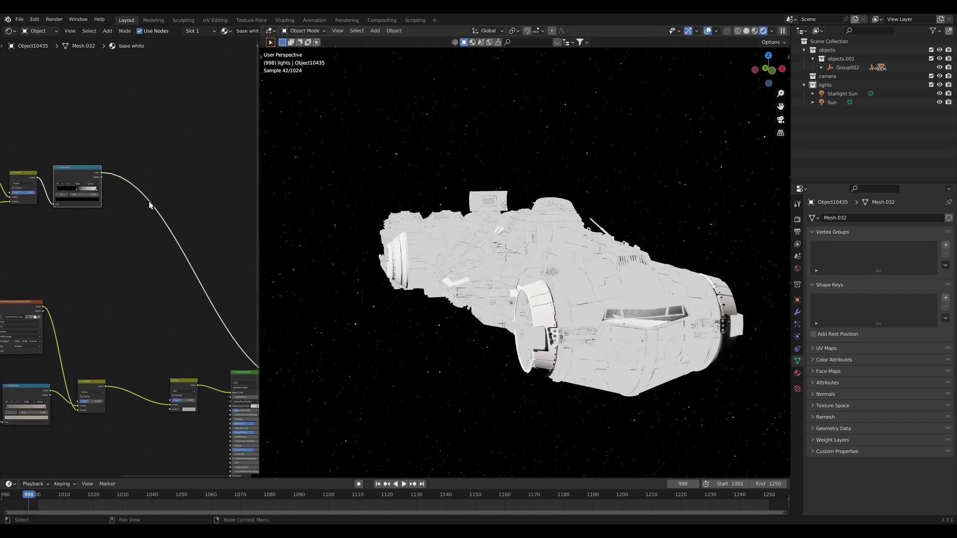
scroll(130, 199, "down", 1)
left_click_drag(105, 186, 167, 383)
scroll(179, 344, "up", 4)
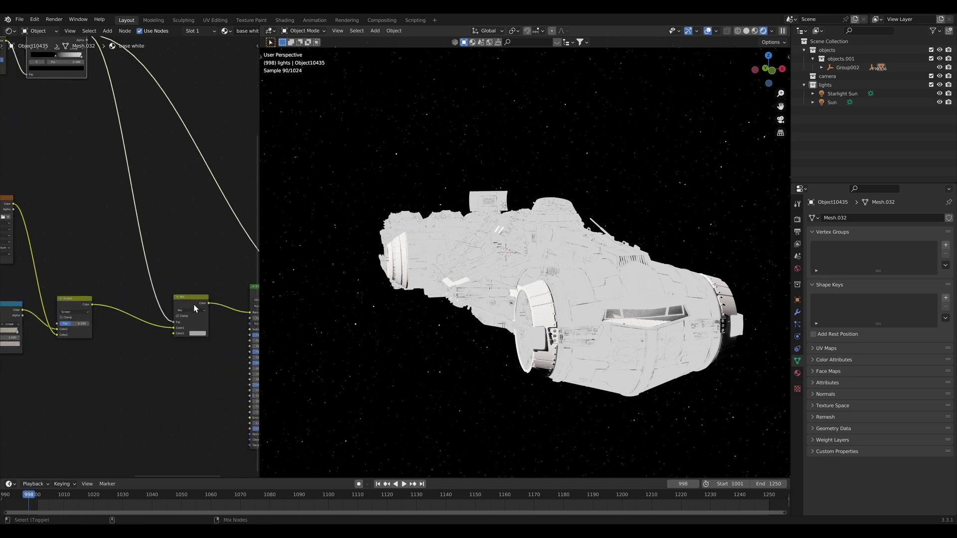
Feed the concrete Screen result into the final Mix node's Color2 and adjust the free Color1 swatch.
left_click_drag(182, 306, 182, 306)
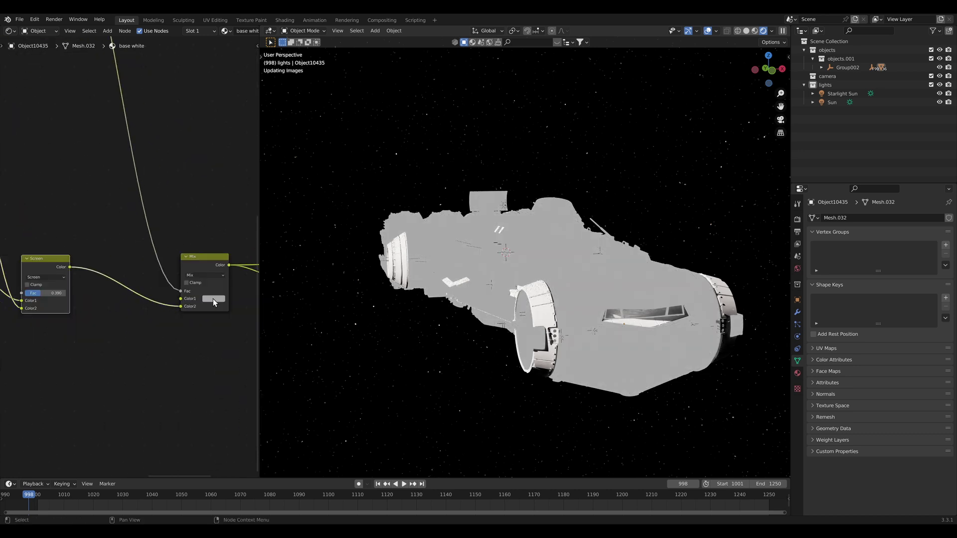
left_click(213, 298)
left_click_drag(231, 235, 225, 235)
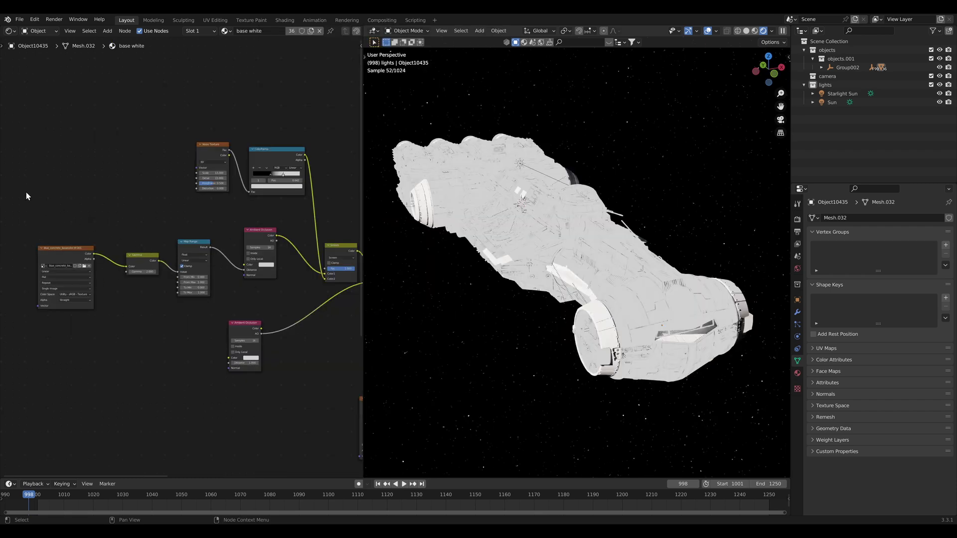
Move the concrete texture, Gamma, Map Range and Noise Texture nodes away from the nodes they feed.
left_click_drag(26, 193, 218, 332)
key("g")
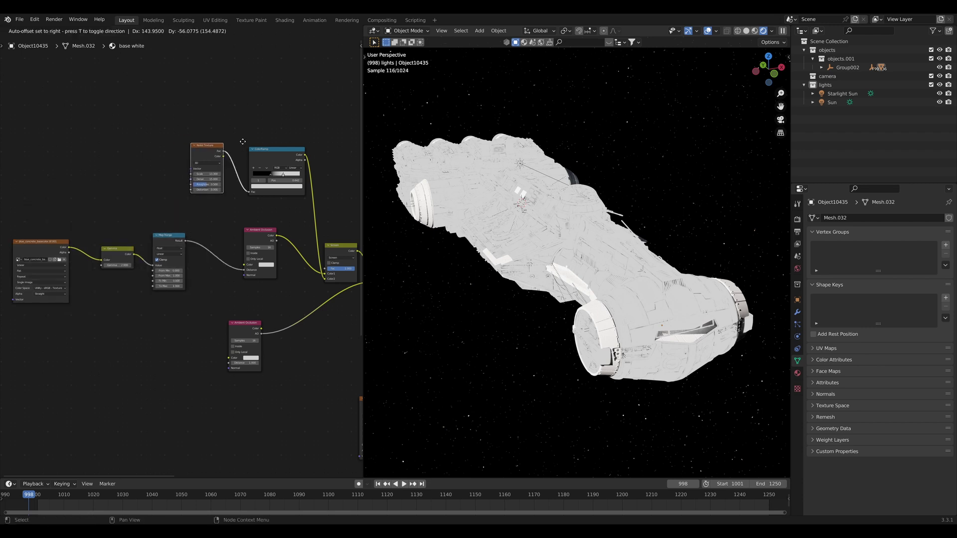
left_click(243, 141)
scroll(202, 259, "up", 4)
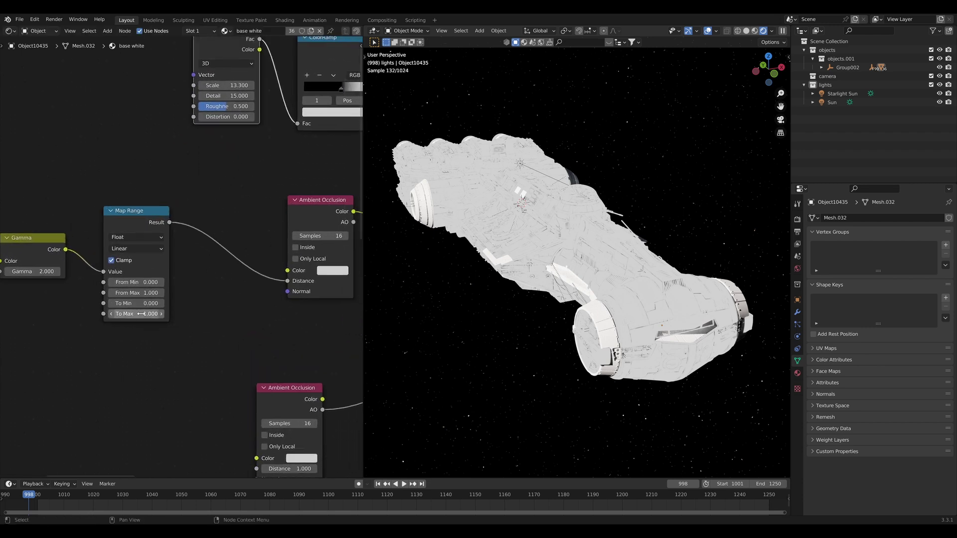
Set the Map Range node's To Min to 0.5 and To Max to 2.5 while previewing the Ambient Occlusion it drives.
left_click(142, 314)
key("Return")
scroll(166, 301, "down", 3)
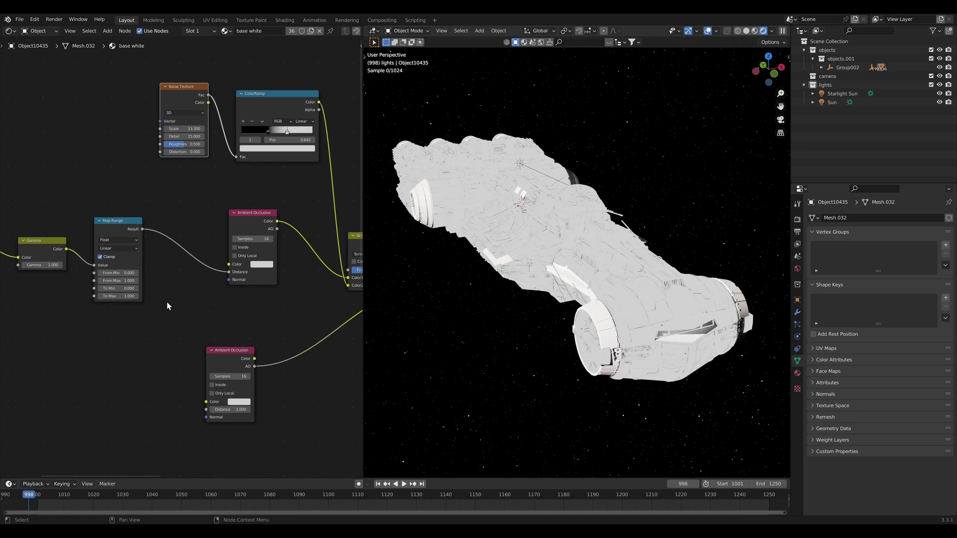
scroll(192, 262, "up", 2)
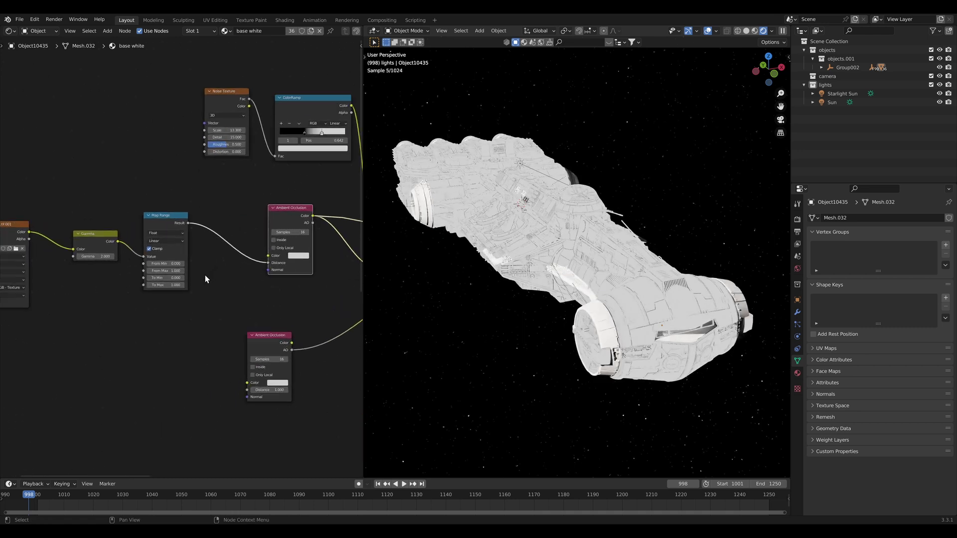
left_click_drag(165, 290, 187, 290)
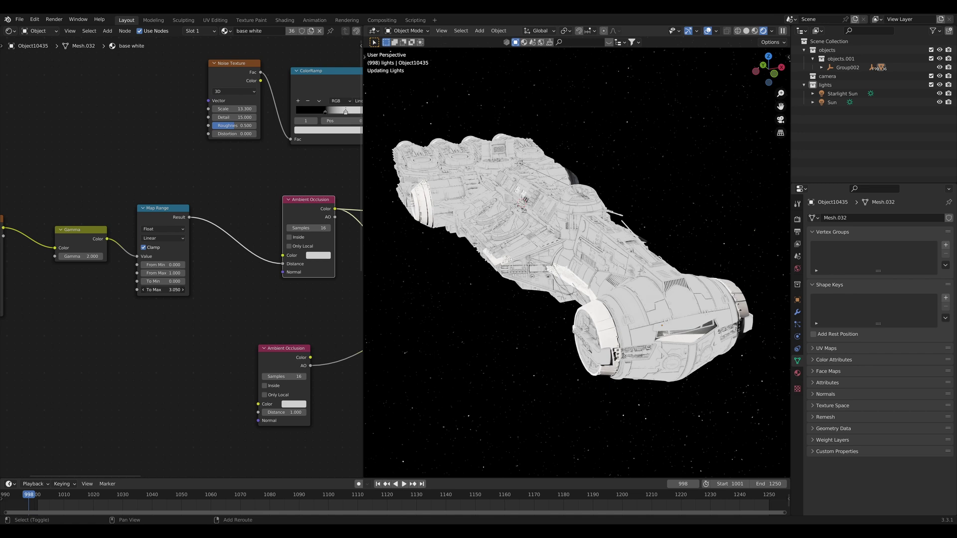
double_click(151, 291)
type("2")
key("Return")
double_click(175, 282)
type(".5")
key("Return")
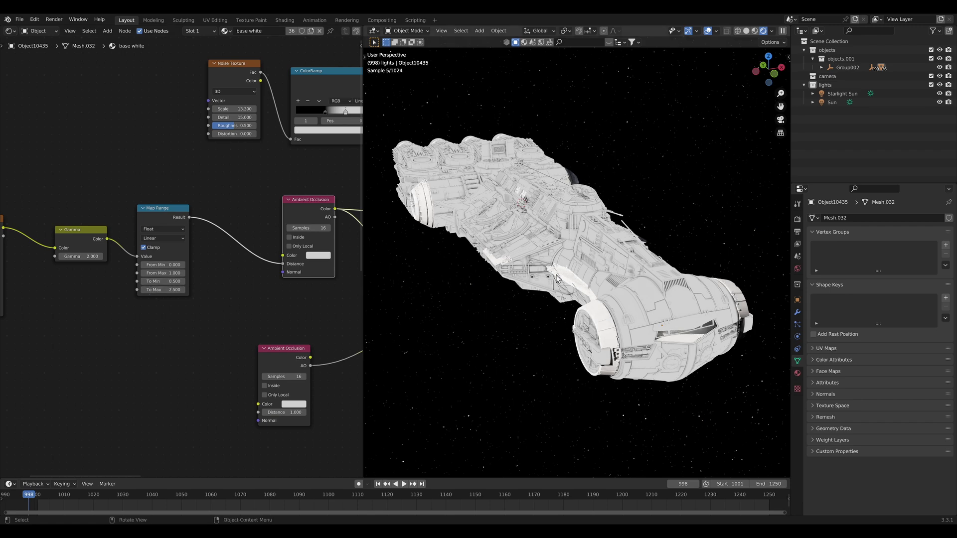
Adjust the stops of the noise ColorRamp against a preview of the first Screen mask, setting the black stop to 0.468.
middle_click_drag(555, 274, 590, 279)
scroll(590, 279, "up", 3)
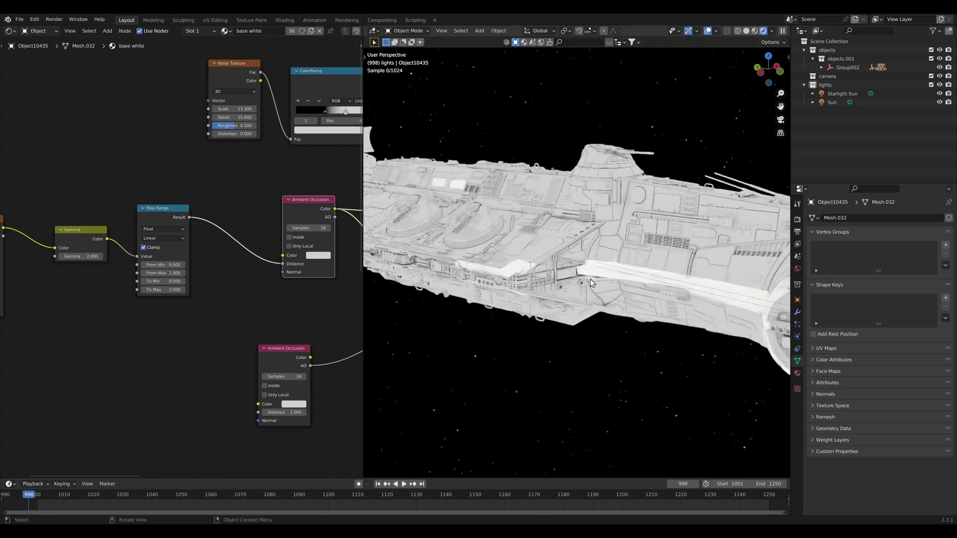
scroll(590, 279, "up", 3)
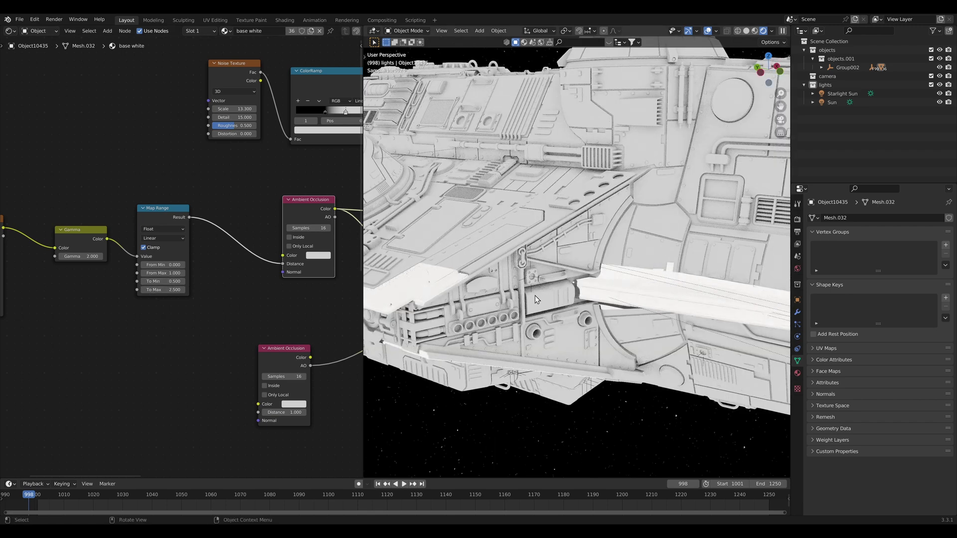
scroll(561, 275, "down", 5)
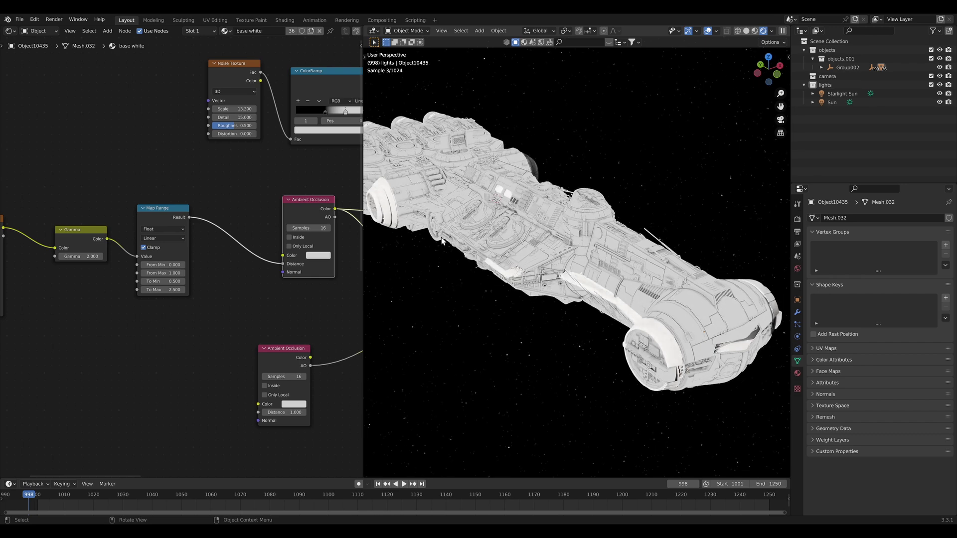
scroll(301, 271, "down", 4)
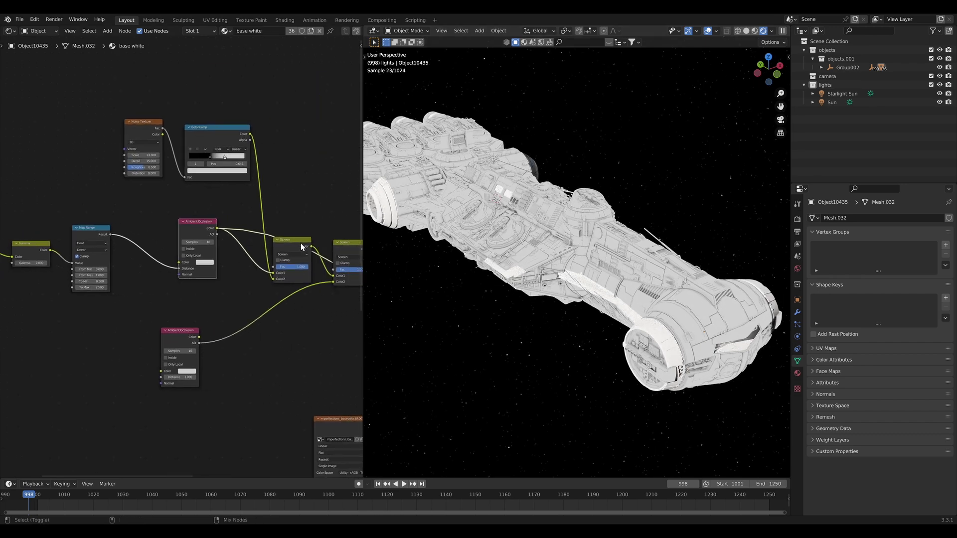
middle_click_drag(301, 243, 222, 235)
scroll(227, 209, "up", 2)
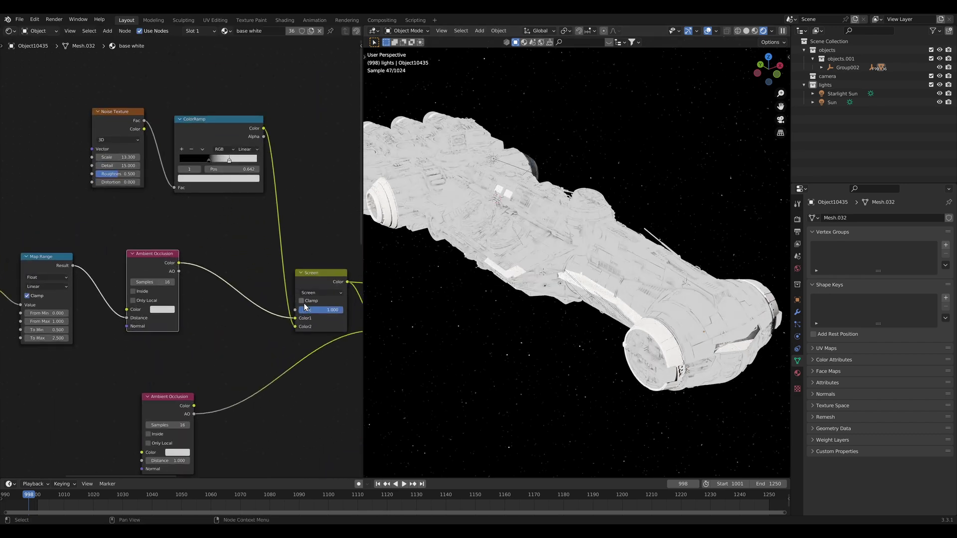
left_click_drag(230, 161, 248, 166)
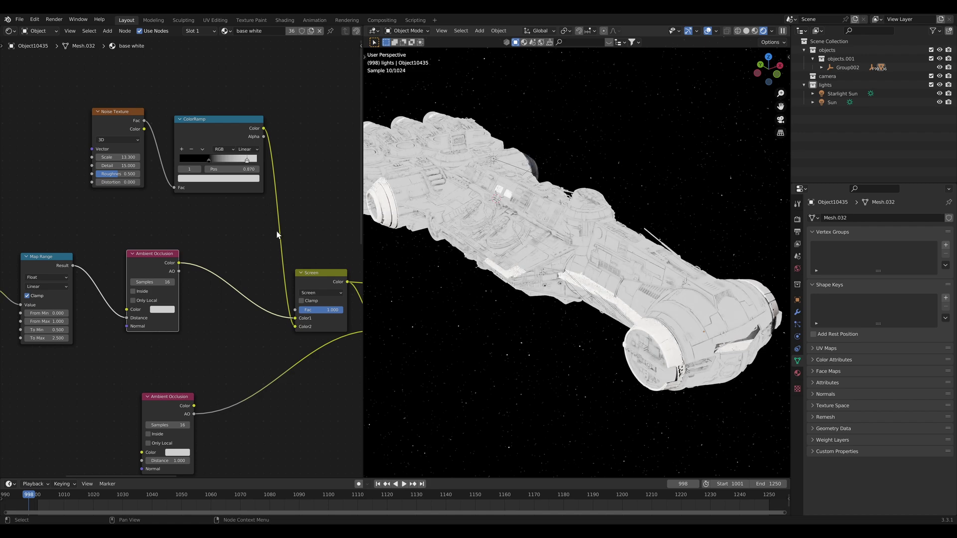
middle_click_drag(278, 234, 249, 225)
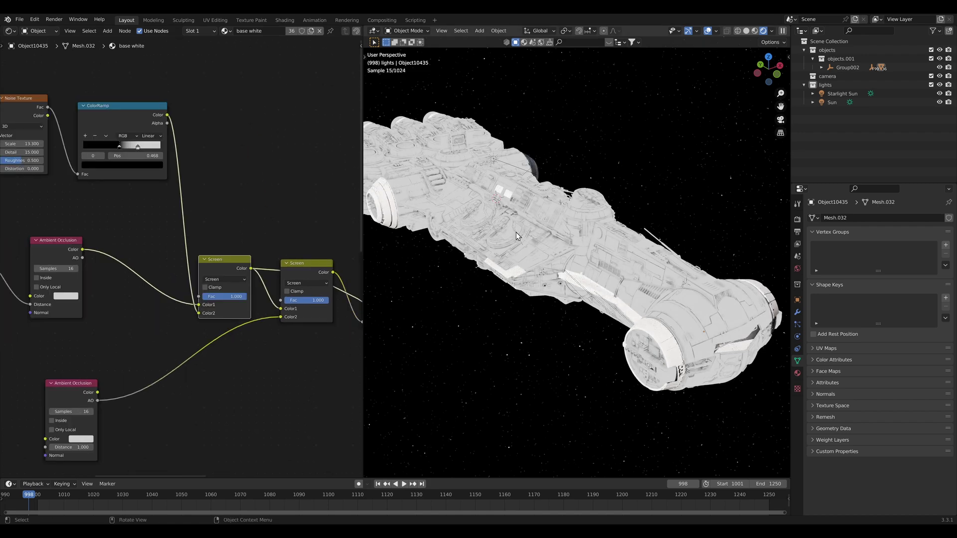
Add a stop to the final ColorRamp, then place the first stop at 0.183 and color it tan.
middle_click_drag(285, 239, 212, 241)
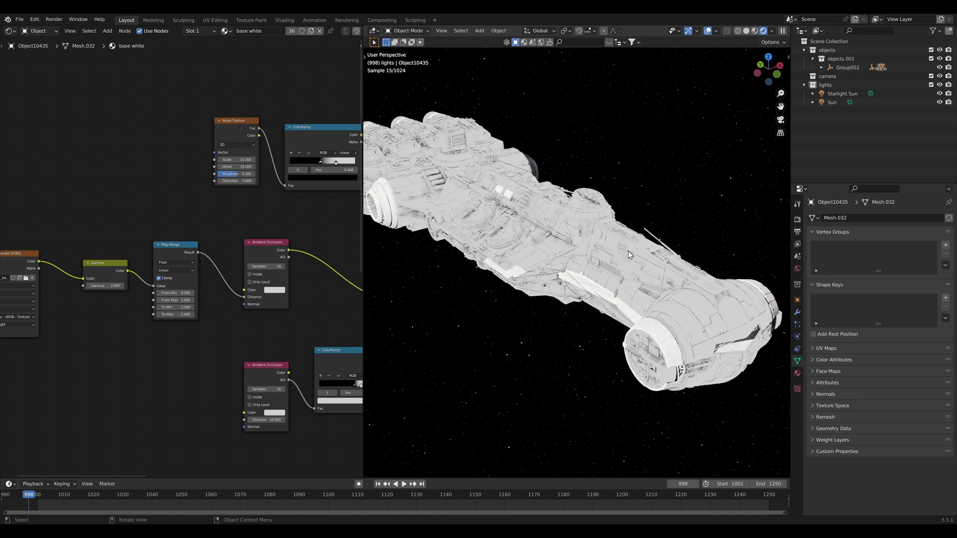
middle_click_drag(272, 327, 184, 313)
scroll(184, 313, "down", 7)
middle_click_drag(344, 332, 202, 290)
scroll(202, 269, "up", 13)
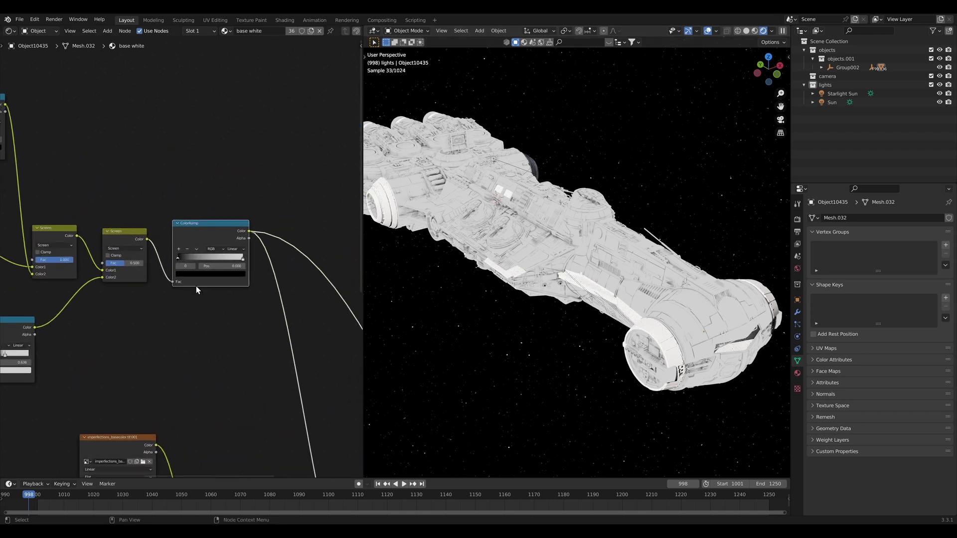
left_click_drag(210, 202, 222, 203)
middle_click_drag(232, 222, 195, 248)
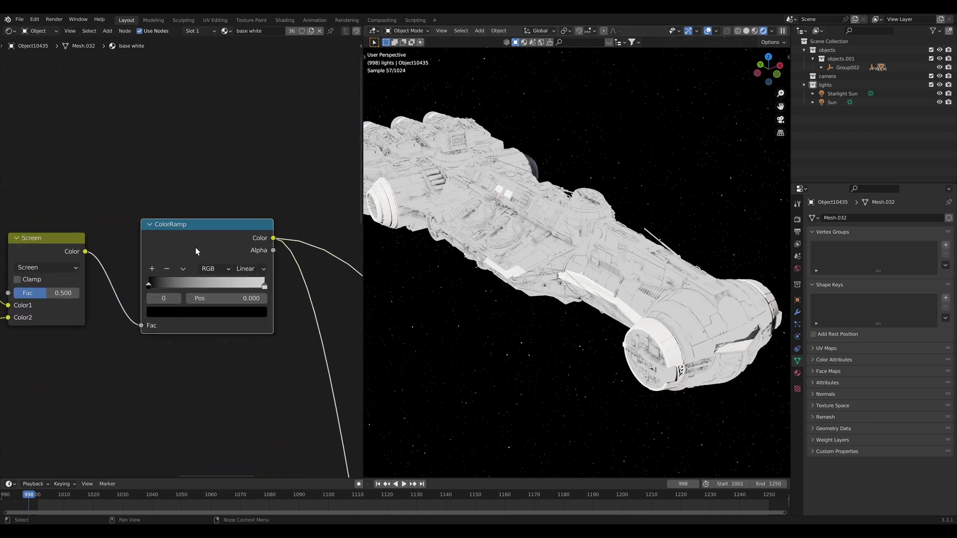
mouse_move(157, 283)
left_mouse_down()
mouse_move(250, 283)
mouse_move(168, 285)
left_mouse_up()
left_click(152, 269)
left_click(176, 310)
left_click_drag(189, 206, 184, 207)
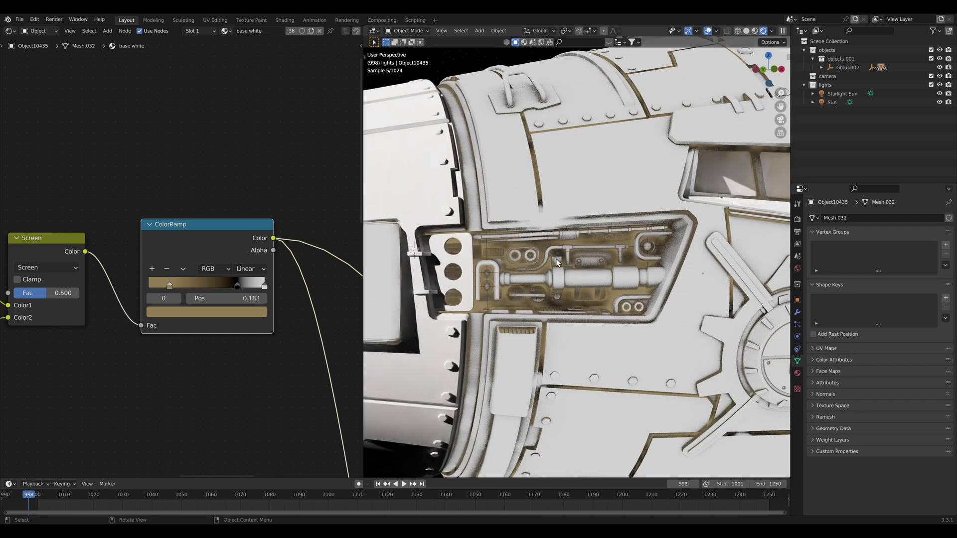
Move the final ColorRamp's black stop to 0.621, add another stop and use B-Spline interpolation.
left_click_drag(237, 286, 200, 286)
left_click(153, 268)
left_click(219, 308)
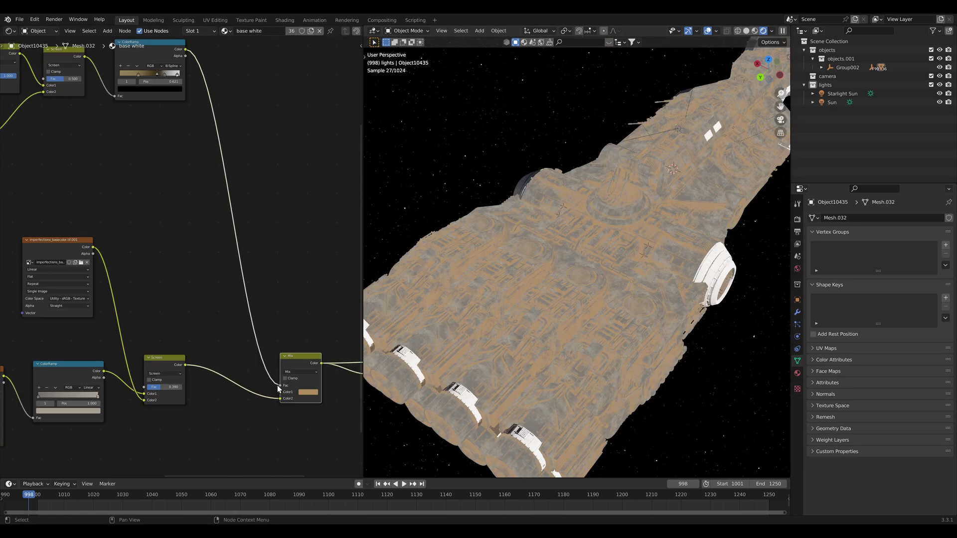
Feed the Screen result into the final Mix node's Color1 and the ColorRamp into Color2, blending as Multiply at factor 1.000.
left_click_drag(280, 392, 282, 401)
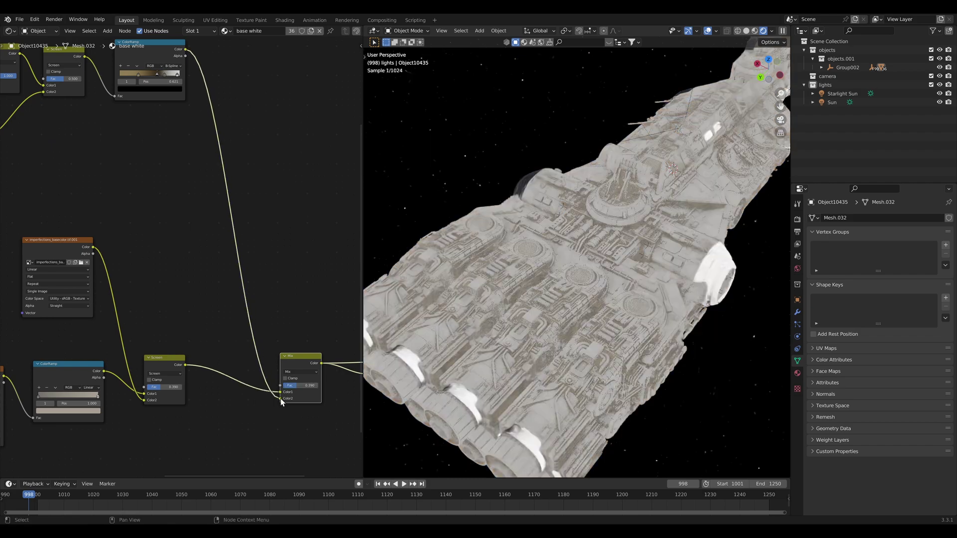
left_click(301, 372)
left_click(296, 394)
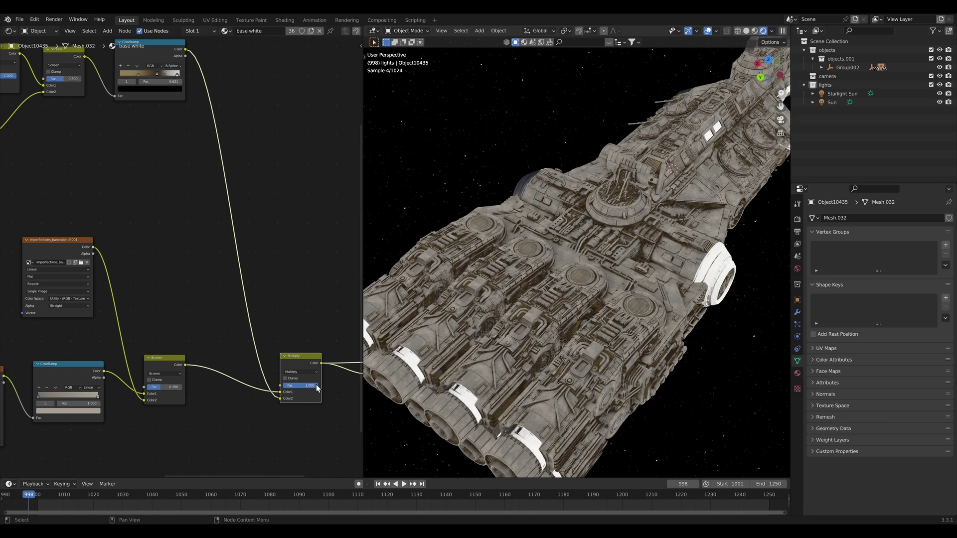
middle_click_drag(598, 294, 534, 306)
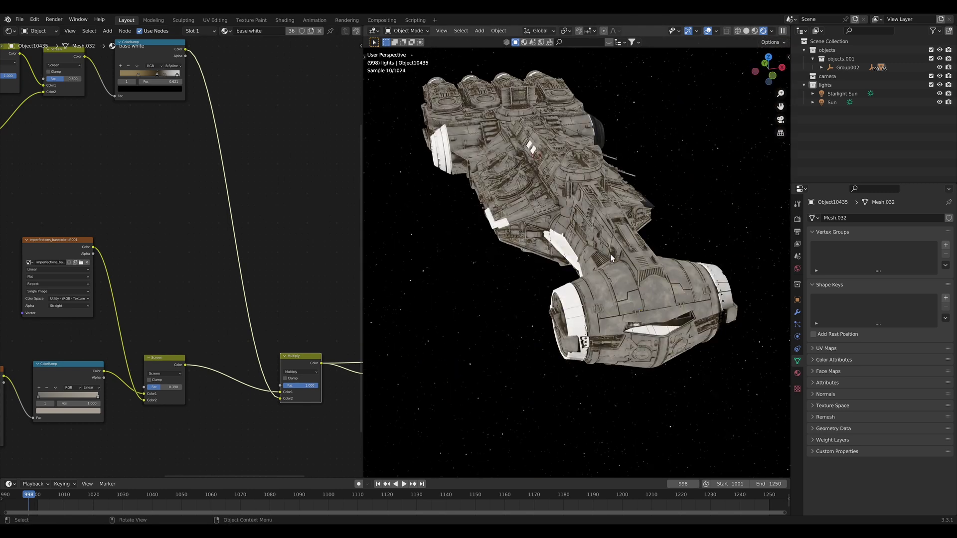
Reposition the Multiply node slightly and lower its factor to 0.740.
scroll(298, 374, "up", 2)
key("g")
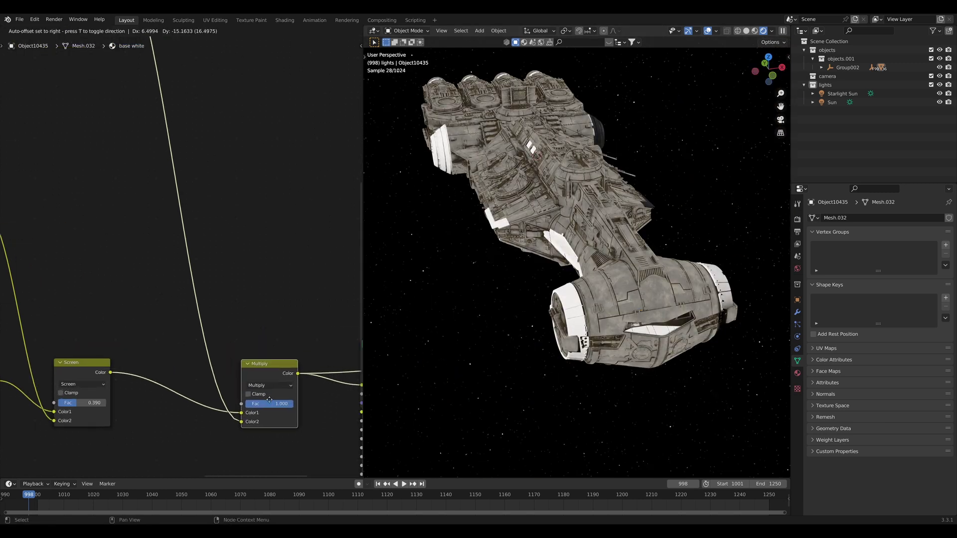
left_click(272, 403)
mouse_move(272, 403)
left_mouse_down()
mouse_move(244, 403)
mouse_move(256, 399)
left_mouse_up()
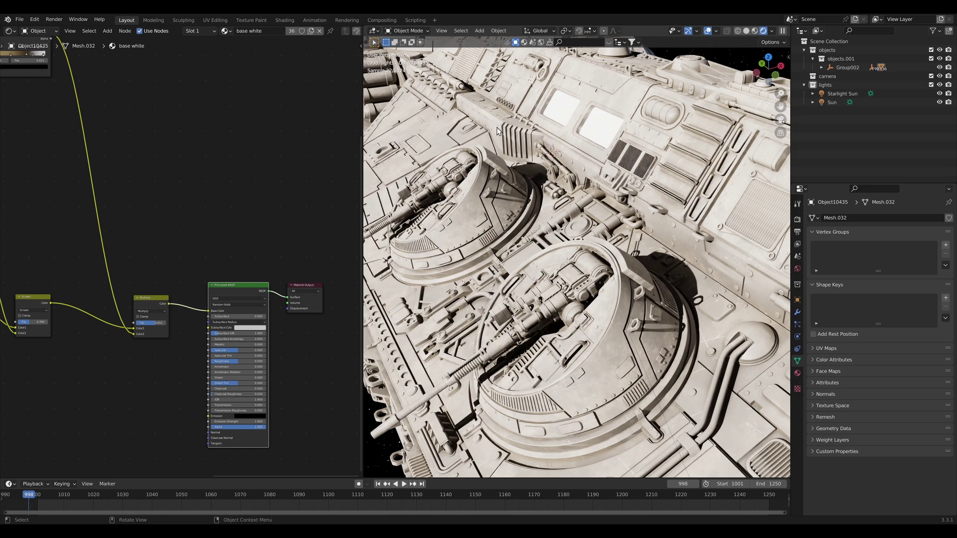
Color the final ColorRamp's third stop a bright blue and move it to 0.868.
middle_click_drag(103, 84, 275, 282)
scroll(208, 264, "up", 9)
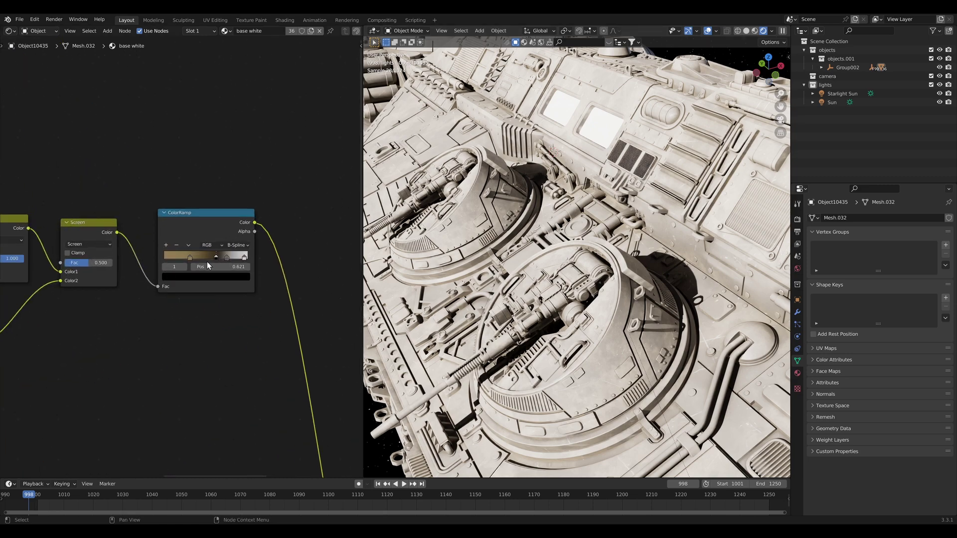
left_click(250, 255)
left_click(245, 283)
left_click_drag(198, 164, 213, 132)
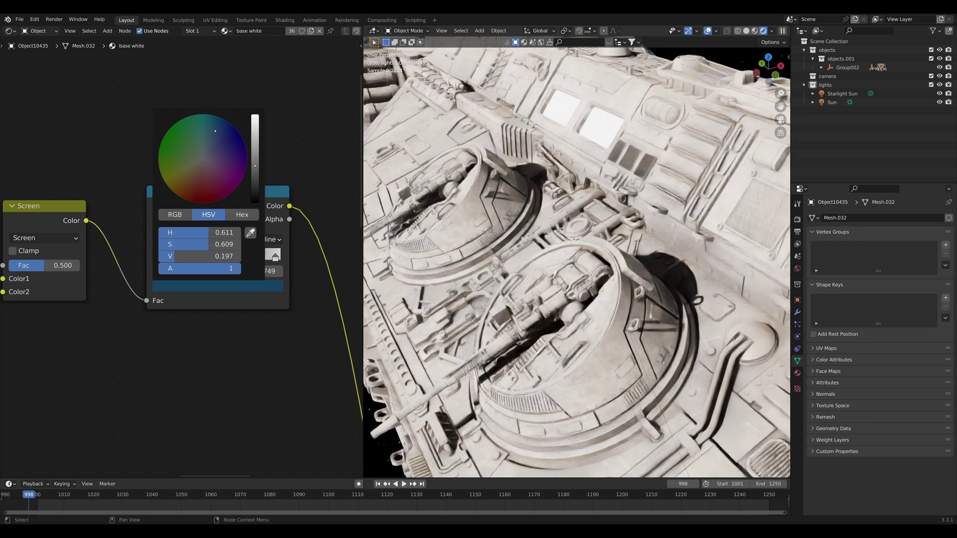
left_click_drag(202, 244, 268, 253)
left_click(261, 239)
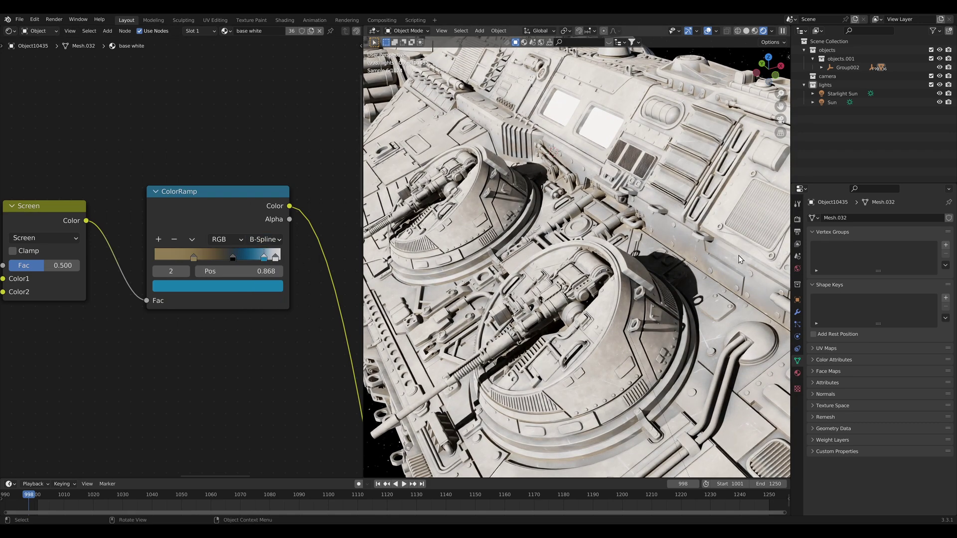
middle_click_drag(698, 262, 640, 276)
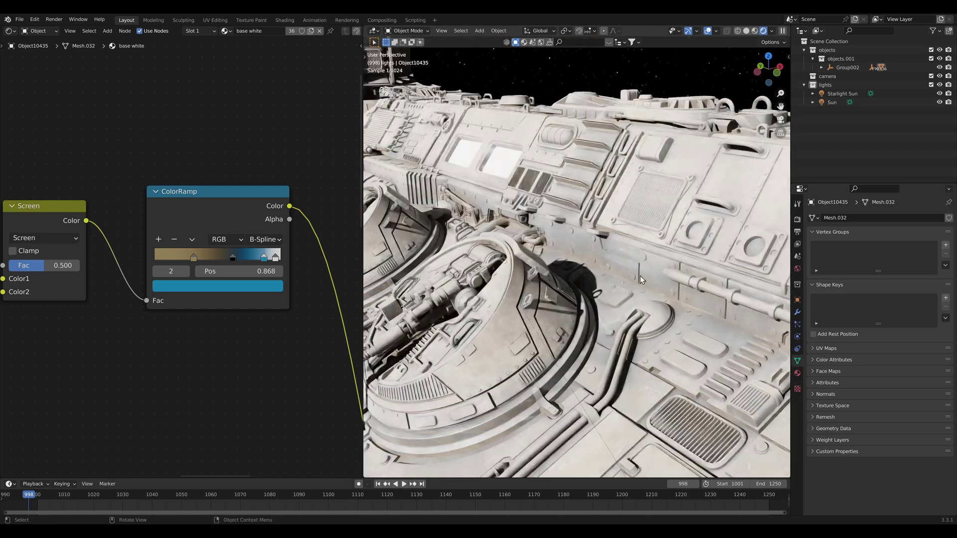
Move the texture and mask nodes together away from the Principled shader to clear space in front of it.
middle_click_drag(221, 249, 183, 211)
scroll(279, 279, "down", 2)
middle_click_drag(302, 305, 220, 185)
scroll(266, 260, "down", 5)
middle_click_drag(243, 311, 164, 120)
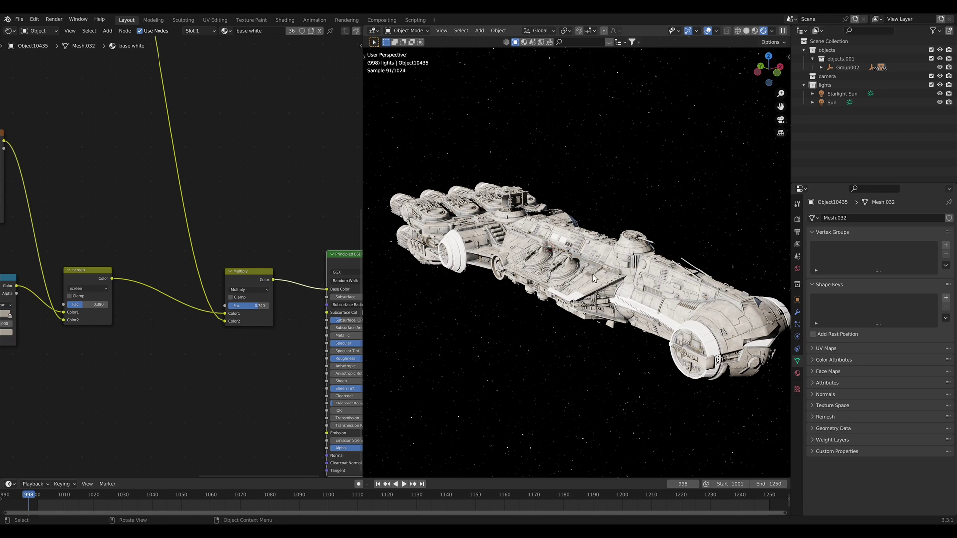
scroll(167, 244, "down", 6)
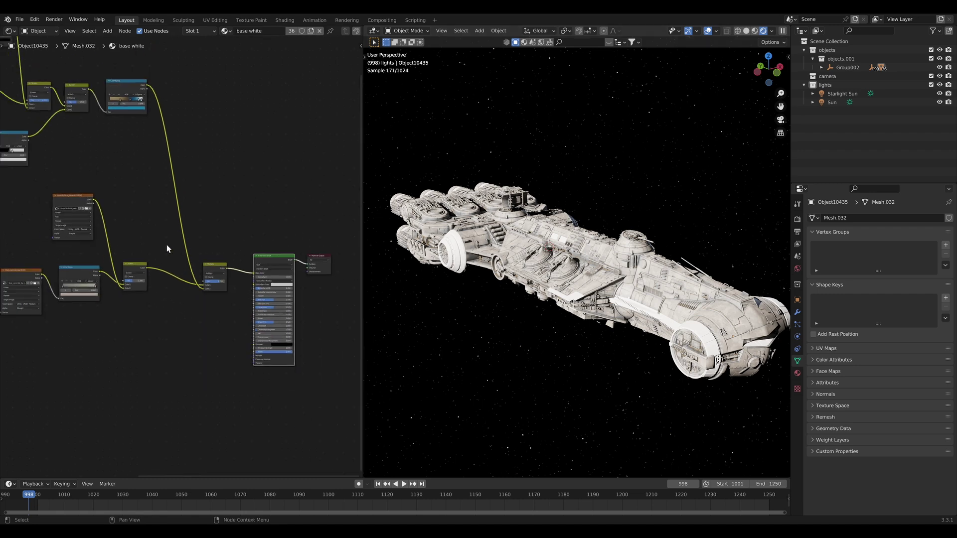
scroll(125, 210, "left", 2, "ctrl")
left_click_drag(42, 123, 290, 364)
key("g")
left_click(191, 355)
left_click(189, 354)
Add two Bevel nodes, one above the other, in the space between the Multiply node and the Principled shader.
scroll(329, 319, "up", 5)
scroll(573, 274, "up", 5)
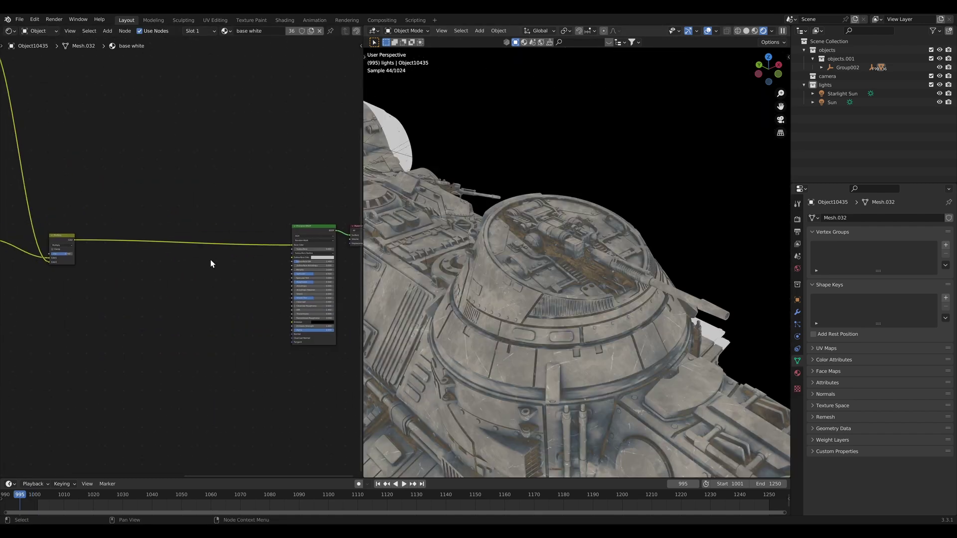
scroll(196, 256, "up", 2)
middle_click_drag(196, 255, 210, 260)
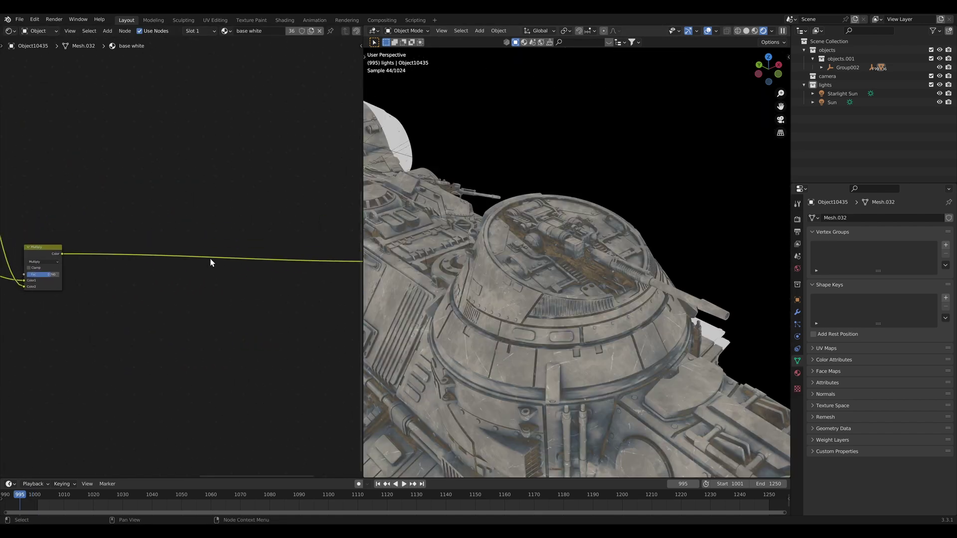
middle_click_drag(285, 272, 234, 271)
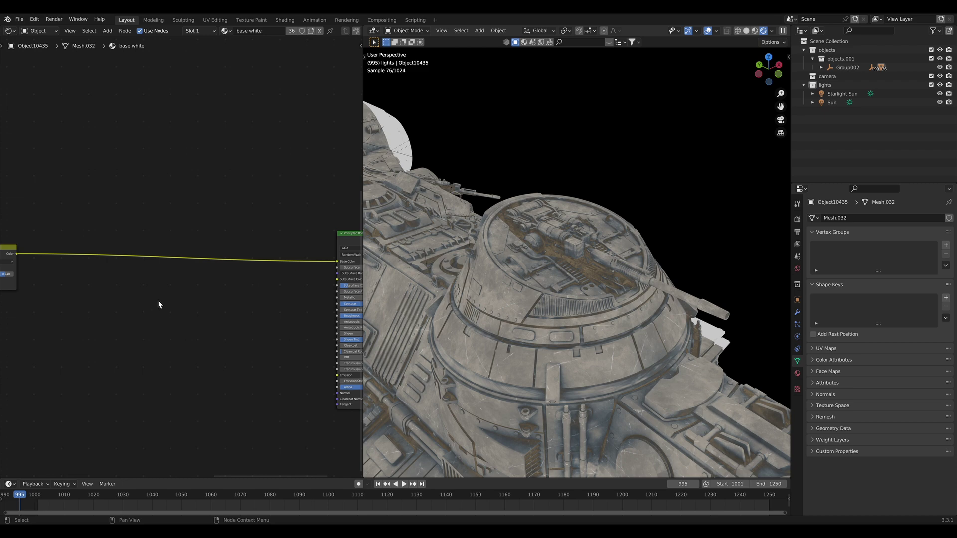
scroll(158, 304, "up", 1)
key("shift+a")
type("b")
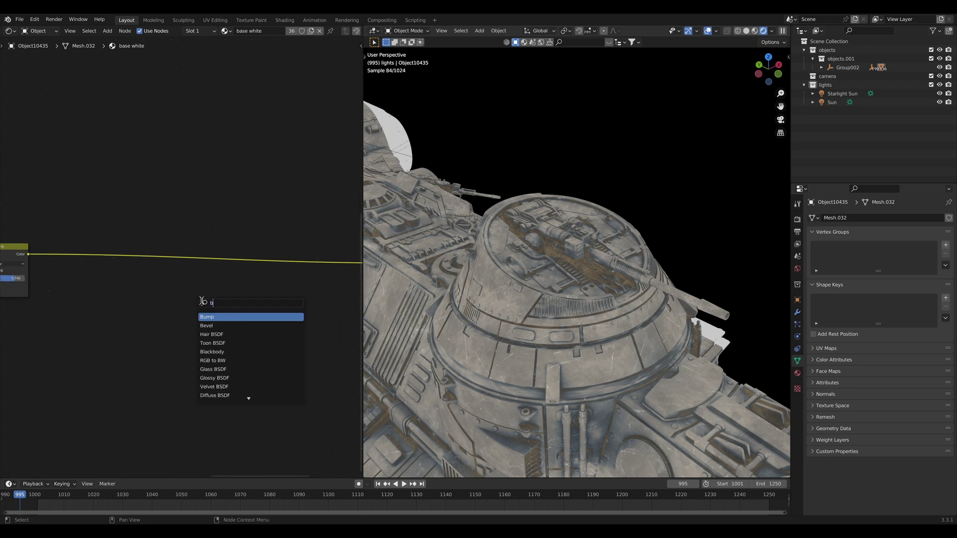
type("ev")
left_click(210, 317)
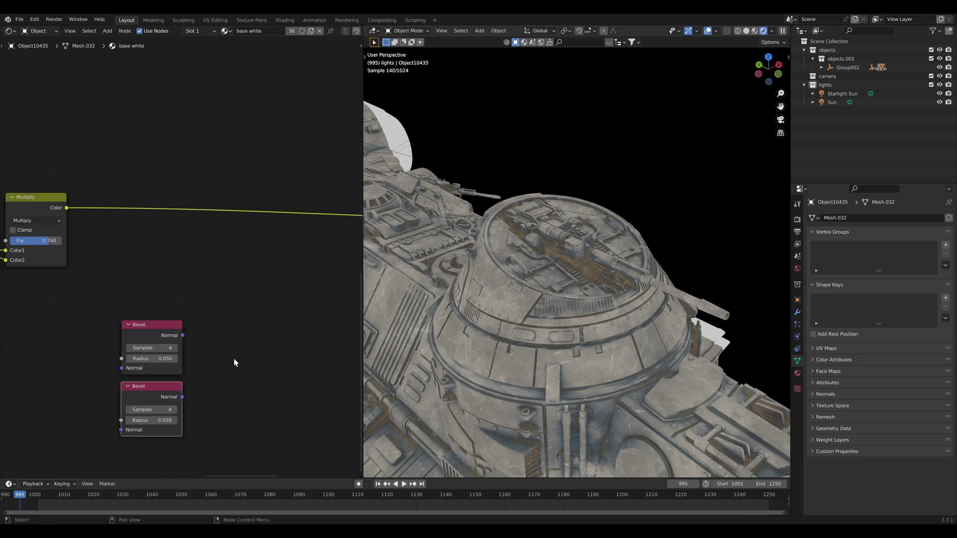
Set the lower Bevel node's radius to 0.000 and shift both Bevel nodes further below the base color link.
left_click_drag(162, 421, 149, 421)
middle_click_drag(223, 379, 192, 379)
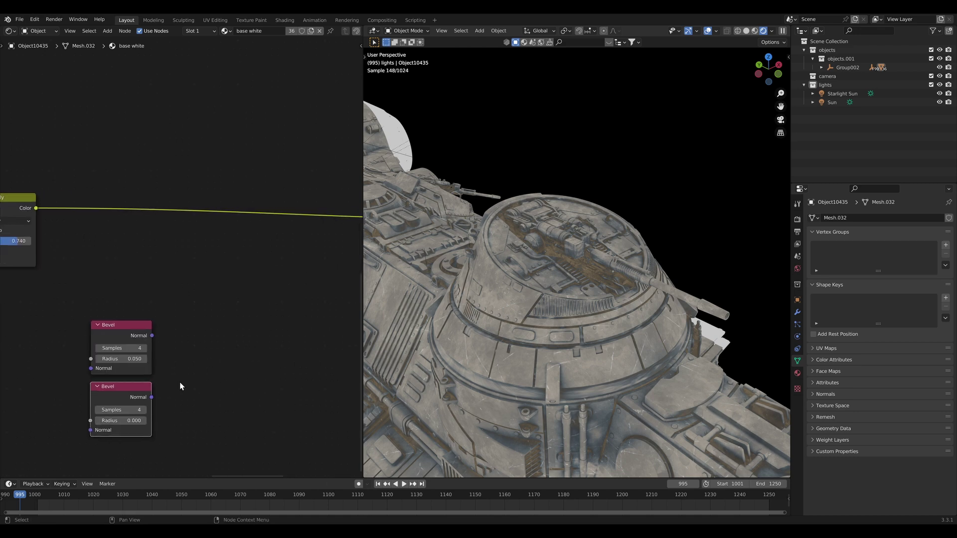
left_click(180, 384)
left_click_drag(93, 448, 144, 285)
key("g")
left_click(205, 397)
left_click(193, 396)
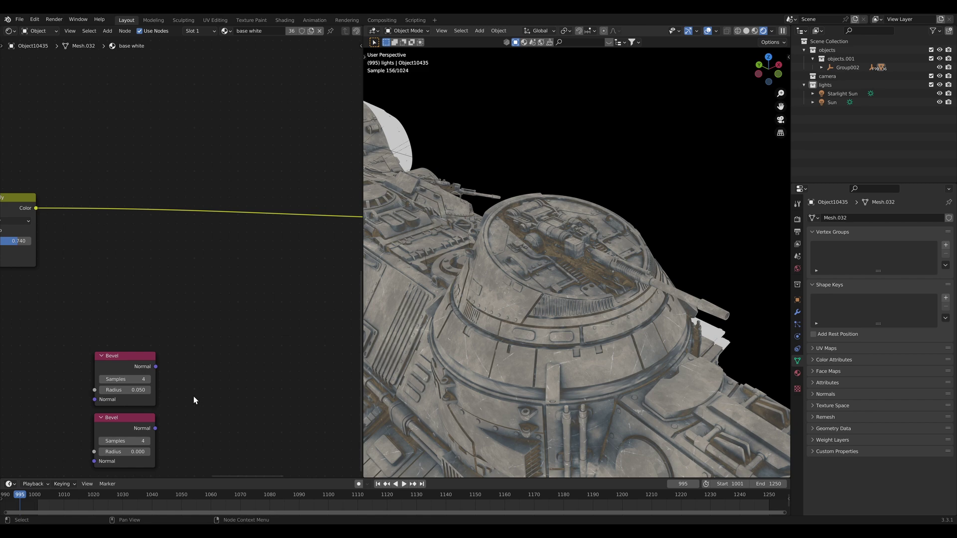
Add a MixRGB node fed by the upper Bevel normal in Color1 and the lower in Color2, with blending mode Difference.
middle_click_drag(235, 378, 180, 361)
key("shift+a")
key("c")
key("m")
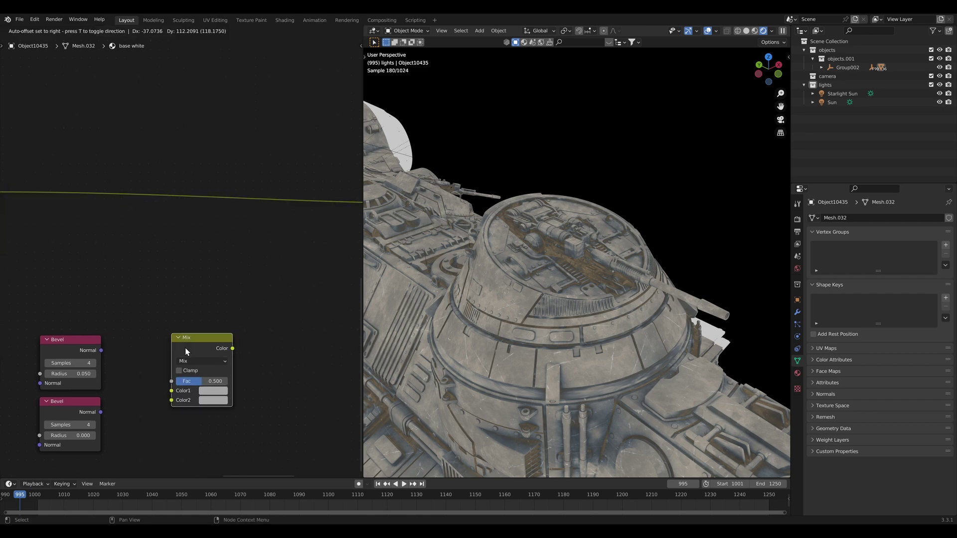
left_click(181, 349)
left_click_drag(101, 350, 167, 390)
left_click_drag(100, 412, 172, 399)
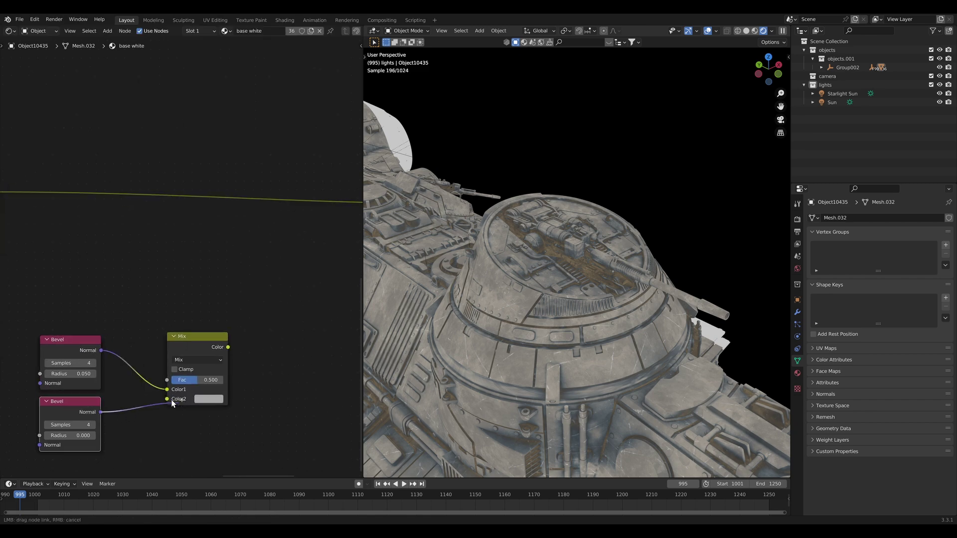
left_click(190, 357)
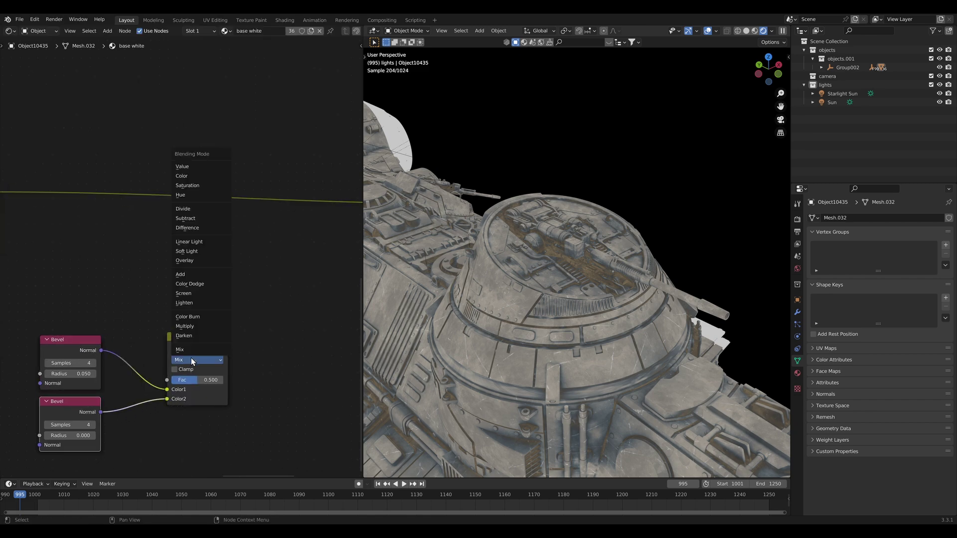
left_click(197, 231)
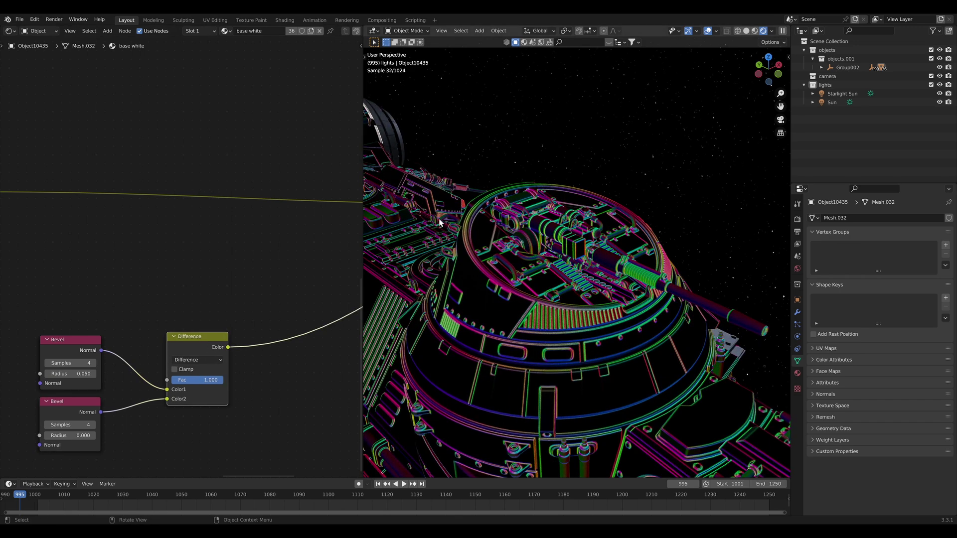
Try a radius of 0.010 on the upper Bevel node.
left_click(70, 374)
type("0.01")
key("Return")
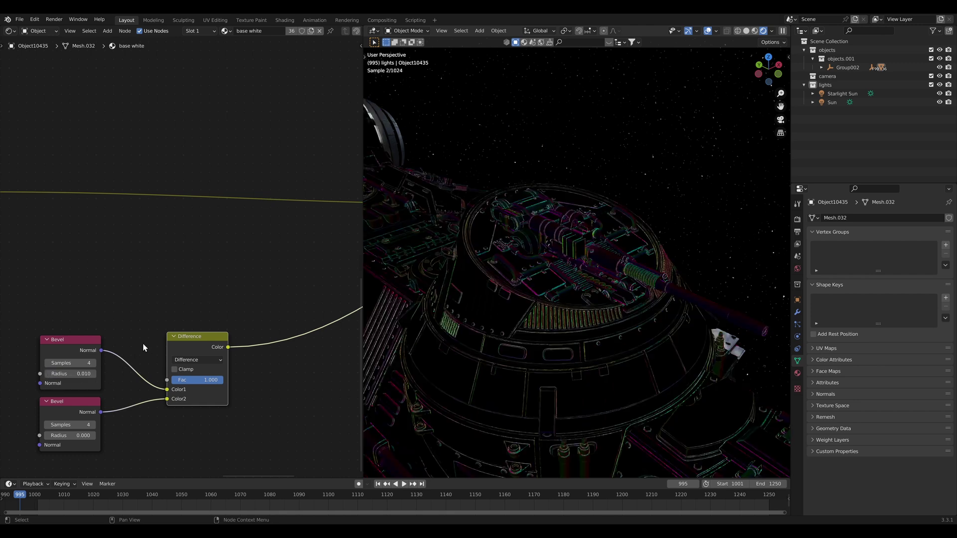
Set the upper Bevel node's radius to 0.100 and check the wider edge lines across the ship.
left_click(70, 373)
type("0.1")
key("Return")
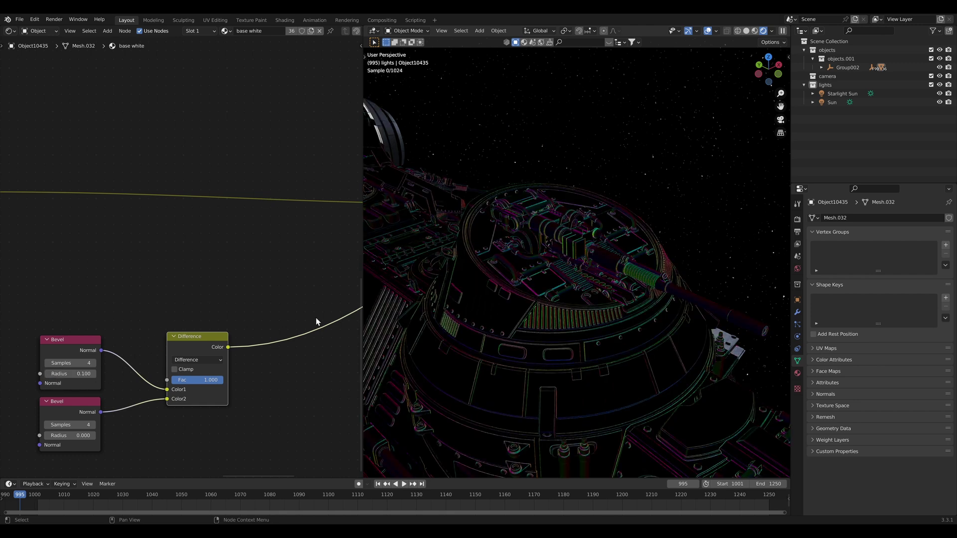
scroll(506, 329, "down", 6)
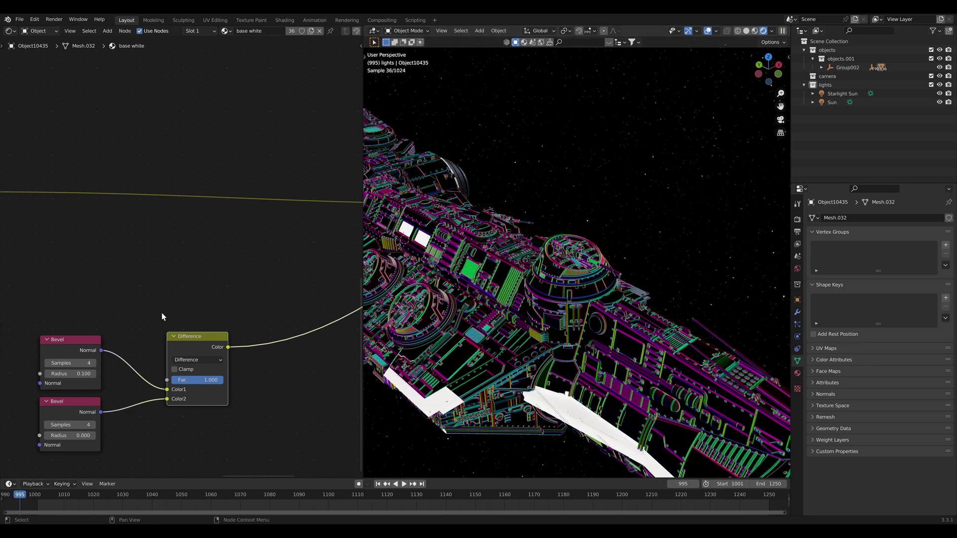
Add a Separate Color node and insert it on the link leaving the Difference node.
scroll(162, 313, "down", 4)
left_click_drag(190, 318, 160, 325)
scroll(189, 321, "up", 5)
middle_click_drag(211, 319, 185, 255)
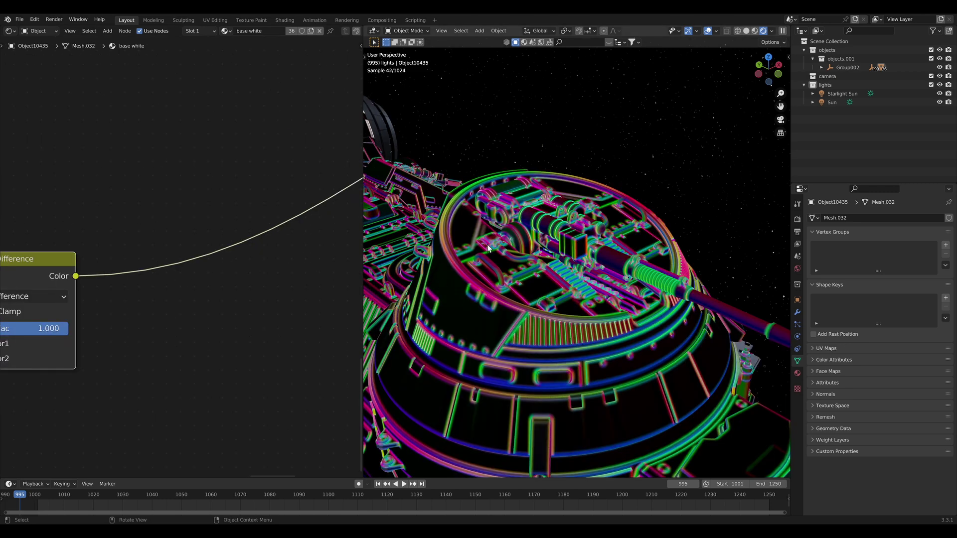
key("shift+a")
left_click(266, 251)
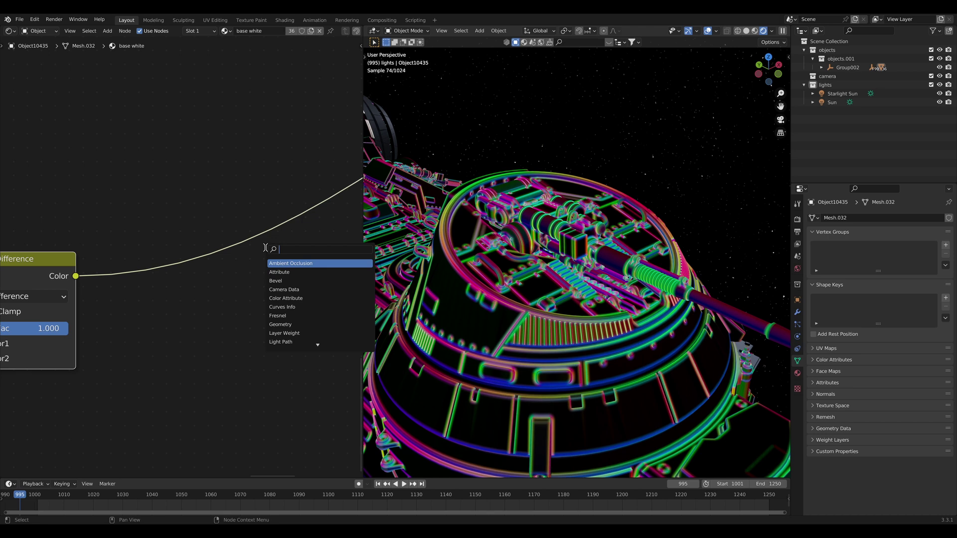
type("hu")
type("epa")
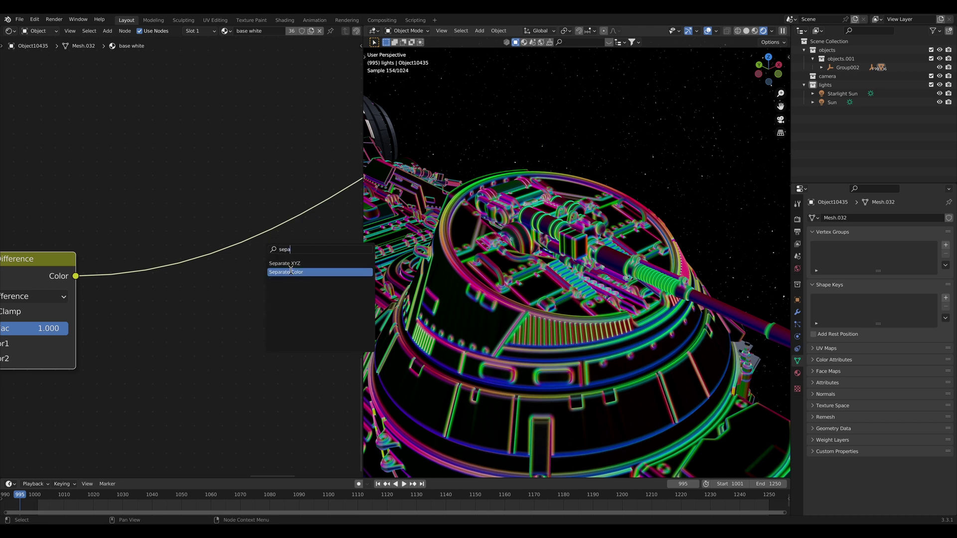
left_click(288, 272)
left_click(167, 271)
left_click_drag(191, 292, 188, 289)
Switch the Separate Color node to HSV and preview its Value output as an edge mask on the ship.
left_click(180, 319)
left_click(176, 343)
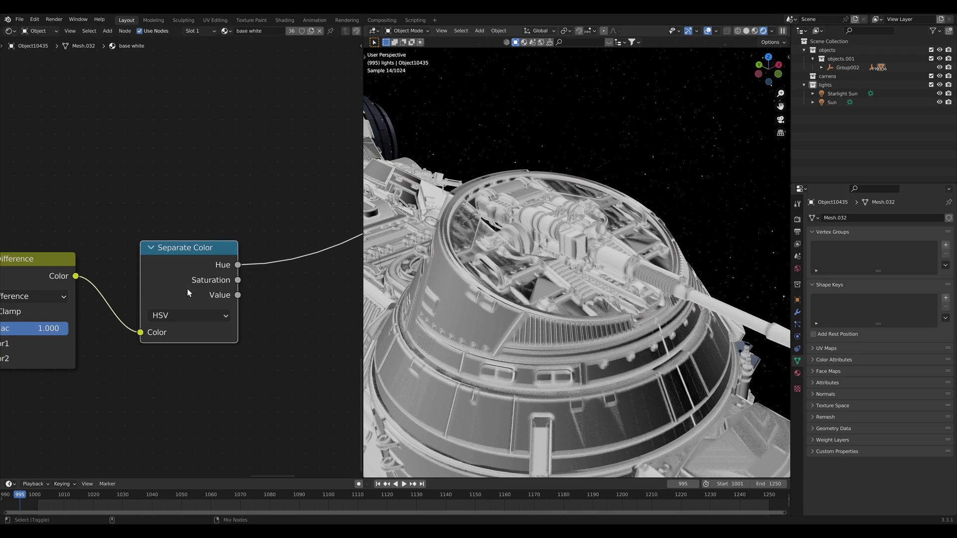
left_click(187, 289, "ctrl+shift")
left_click(188, 289, "ctrl+shift")
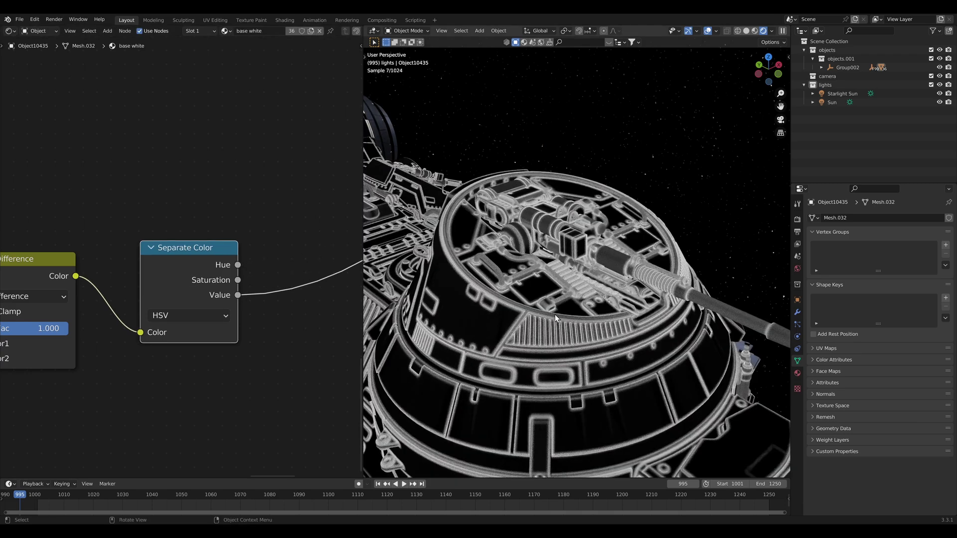
scroll(524, 266, "down", 5)
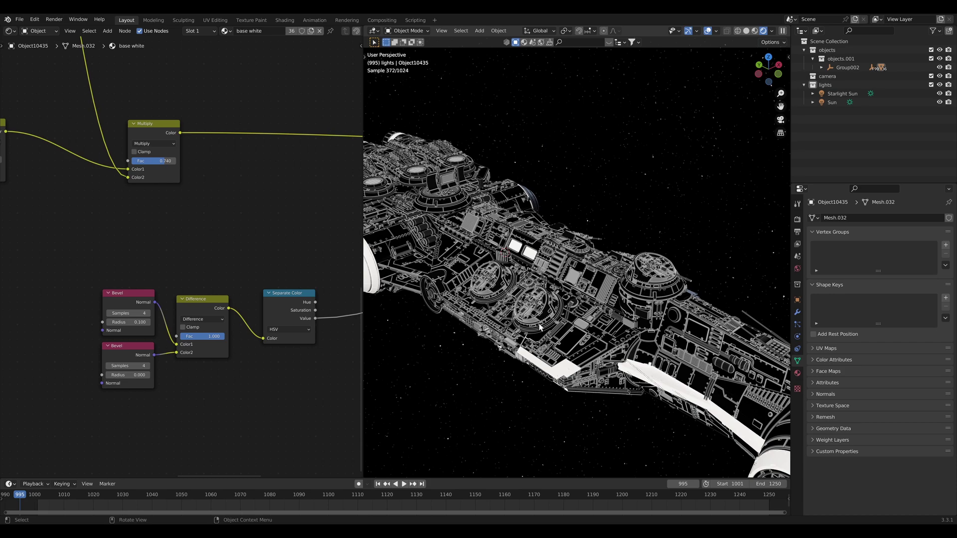
middle_click(544, 300, "alt")
scroll(548, 304, "up", 1, "alt")
scroll(573, 317, "up", 11)
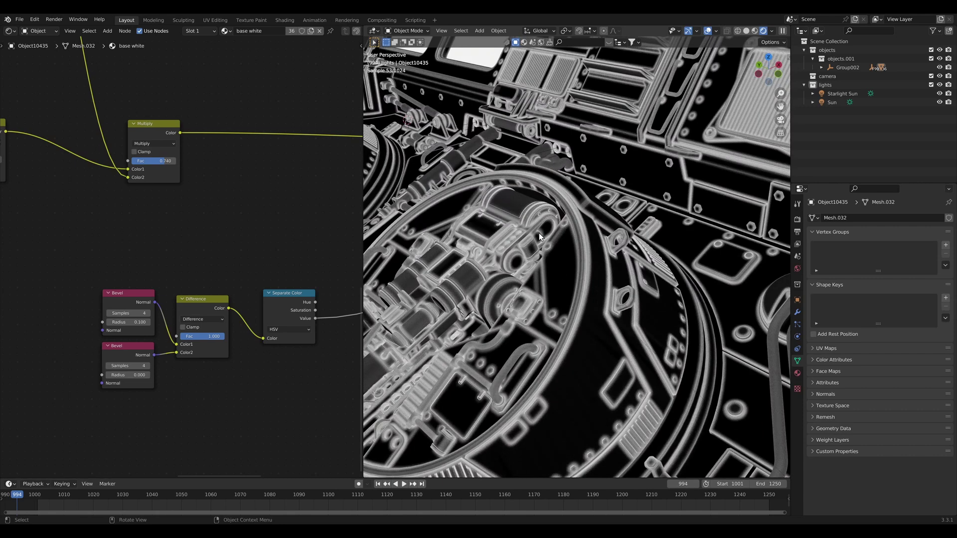
Place the smudges_basecolor_2.tif image texture ahead of the Bevel nodes and preview it on the hull.
middle_click_drag(89, 315, 127, 309)
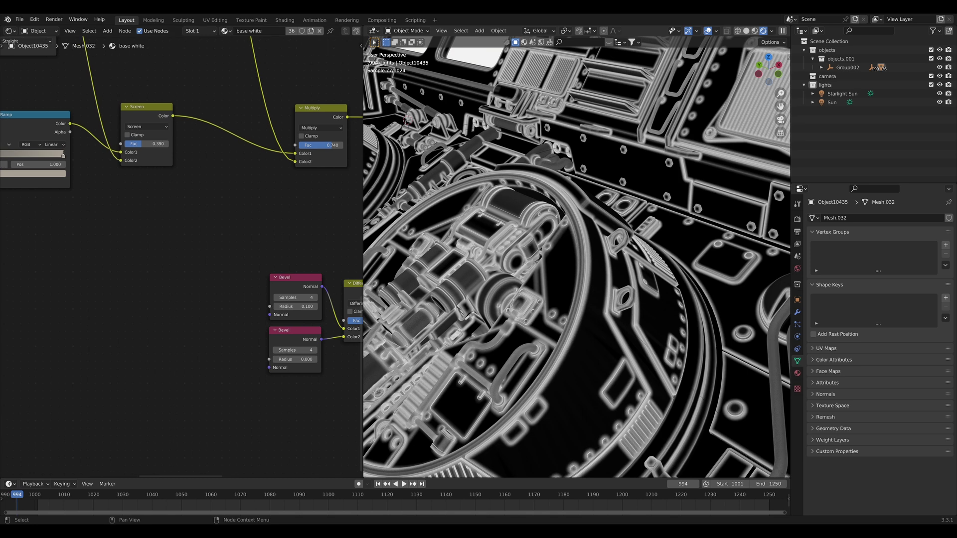
left_click(123, 310, "ctrl+shift")
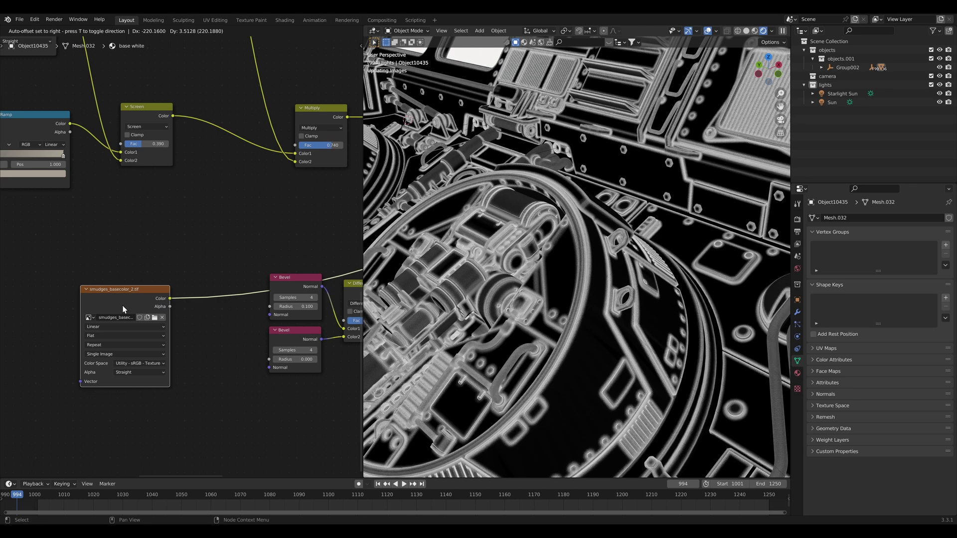
middle_click_drag(545, 328, 565, 329)
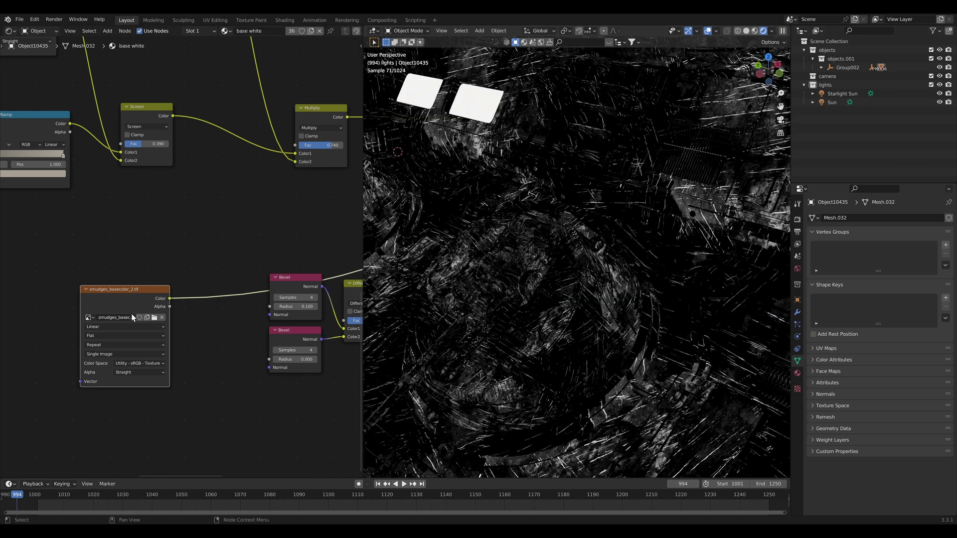
left_click_drag(131, 307, 127, 300)
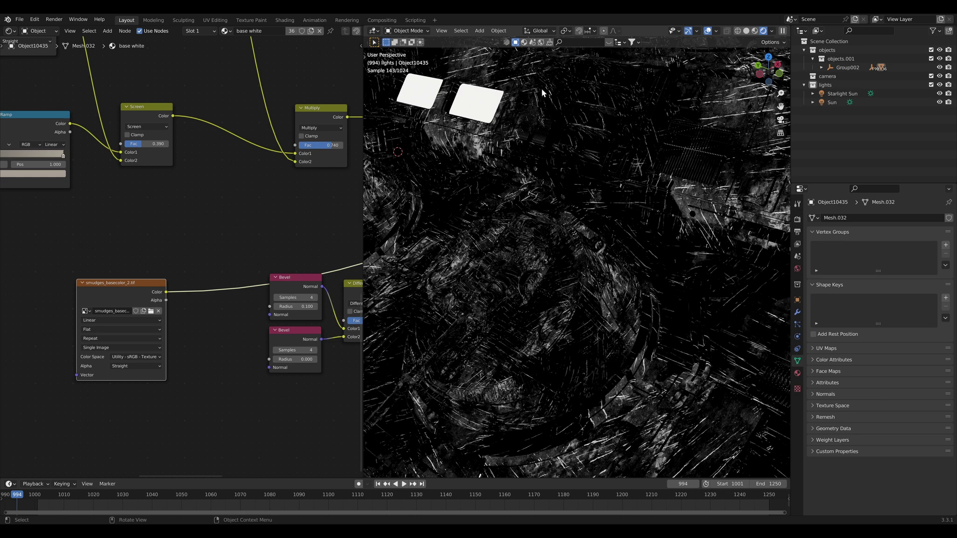
left_click_drag(98, 294, 81, 301)
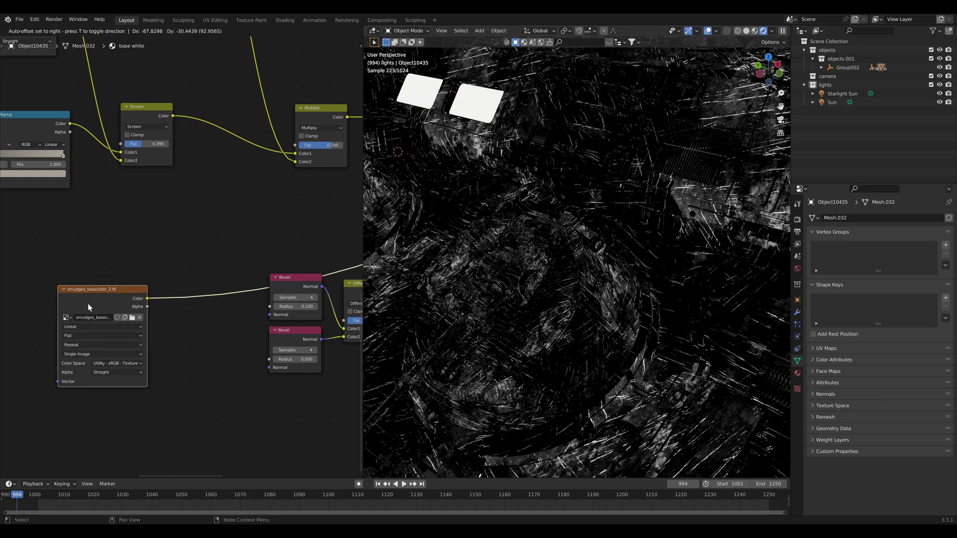
Connect the smudges texture's Color output to the upper Bevel node's Radius input.
left_click_drag(148, 300, 279, 311)
middle_click_drag(278, 311, 191, 313)
mouse_move(187, 310)
left_mouse_down()
mouse_move(202, 311)
mouse_move(187, 313)
left_mouse_up()
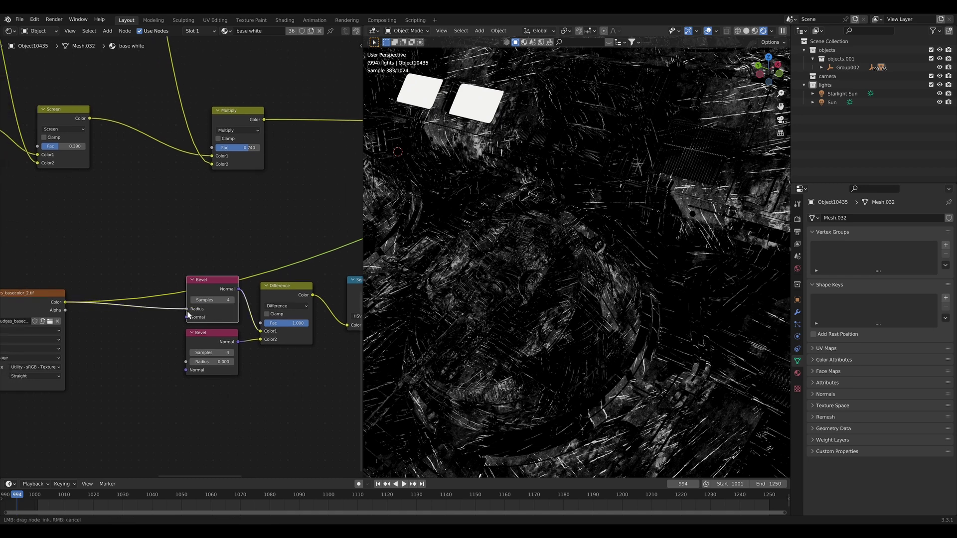
Insert a ColorRamp between the smudges texture and the upper Bevel's Radius, and darken its white end stop to grey.
middle_click_drag(288, 286, 234, 286)
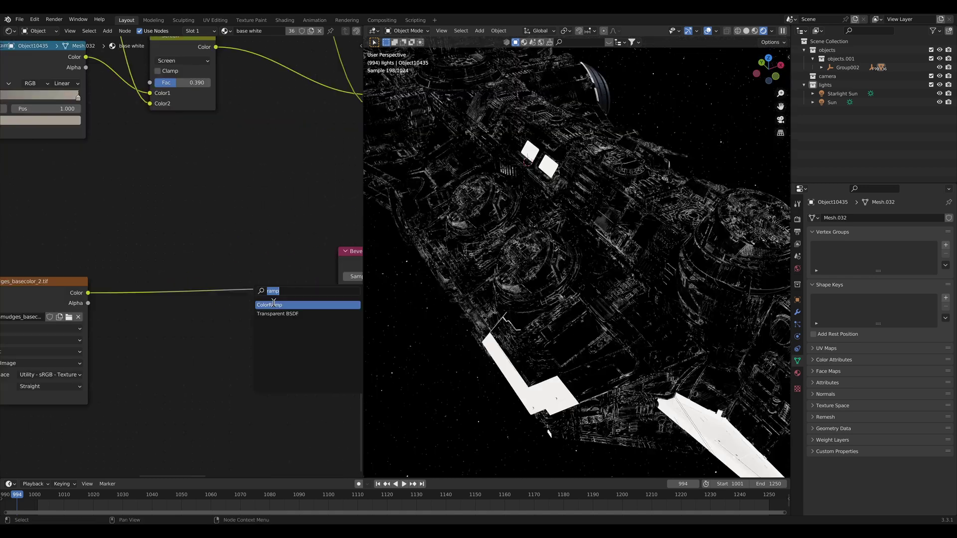
scroll(220, 324, "up", 2)
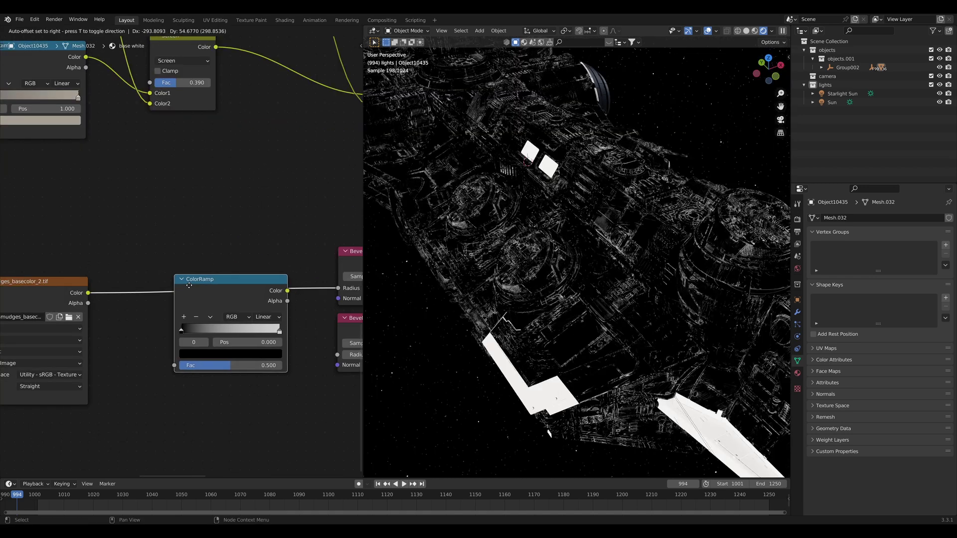
left_click(210, 365)
mouse_move(209, 339)
left_mouse_down()
mouse_move(180, 340)
mouse_move(195, 337)
left_mouse_up()
left_click(281, 340)
left_click(254, 368)
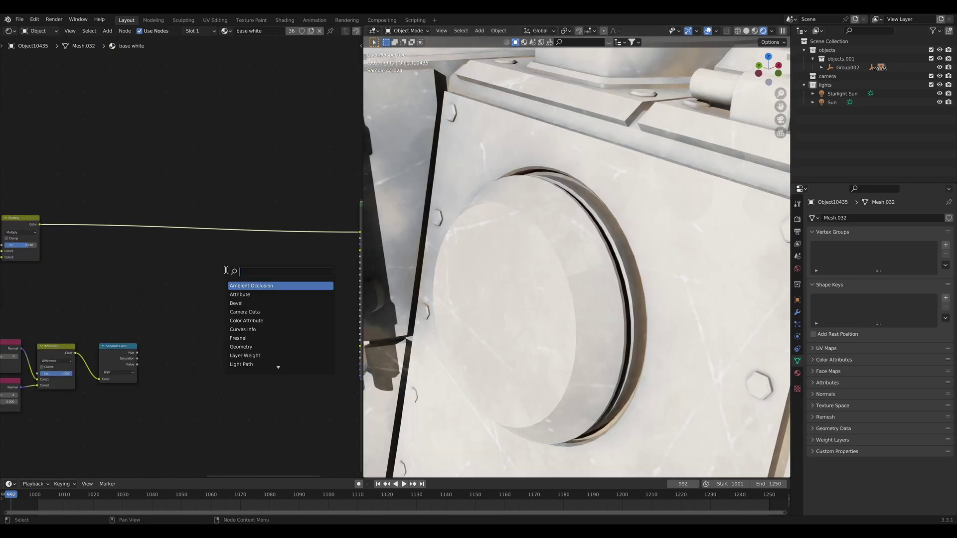
Insert a MixRGB node between Multiply and the Principled shader, and connect the Separate Color Value output to its Color2.
type("mix")
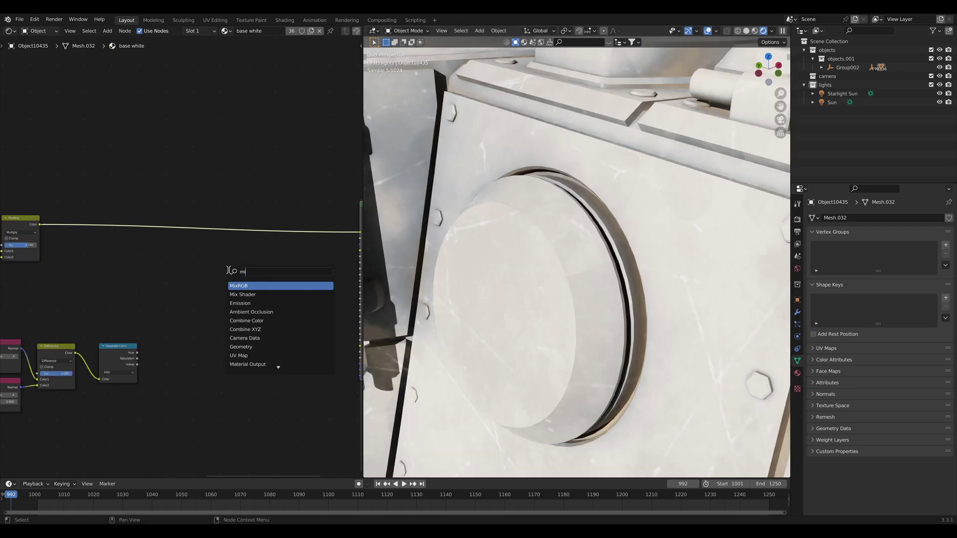
key("Return")
left_click(241, 234)
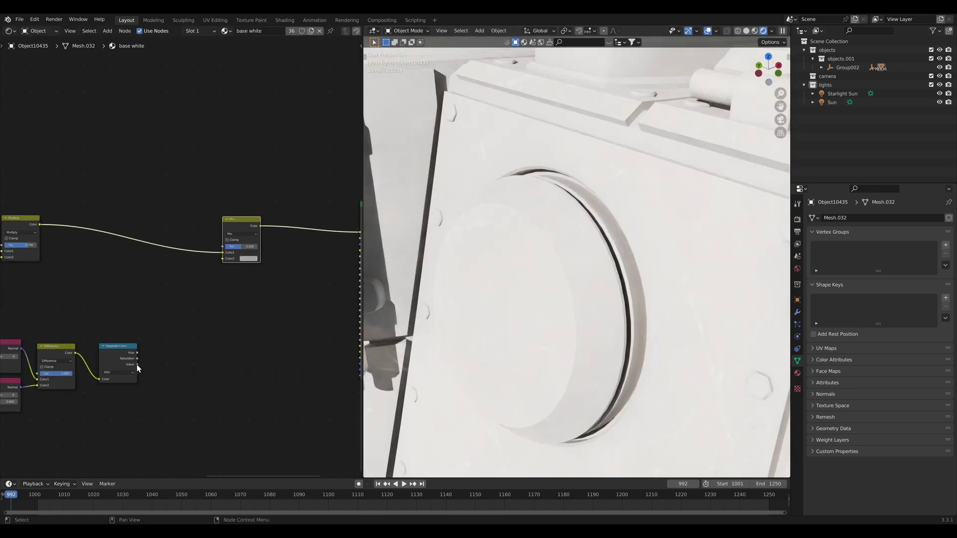
left_click_drag(137, 364, 222, 259)
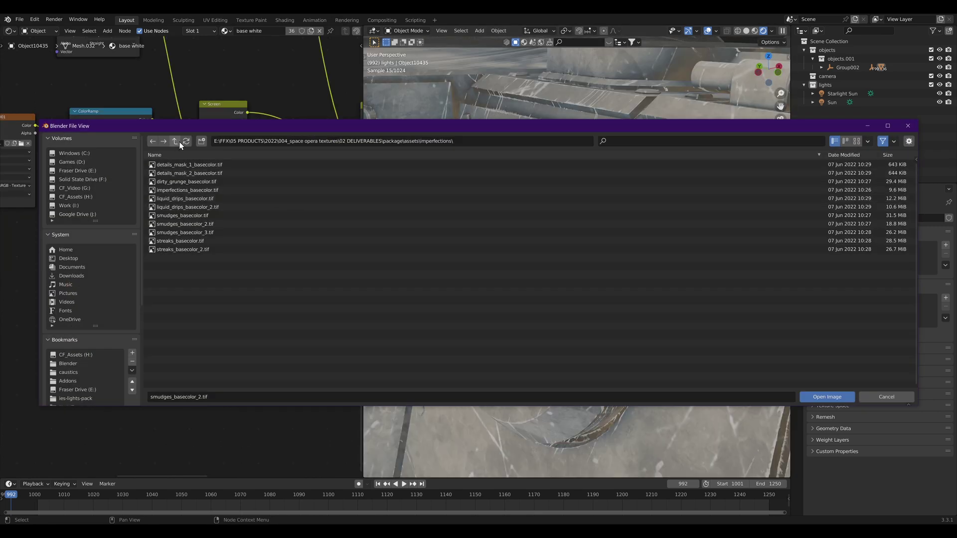
Replace the smudges image in the edge mask with blue_concrete_bw.tif from the blue-concrete folder.
left_click(178, 142)
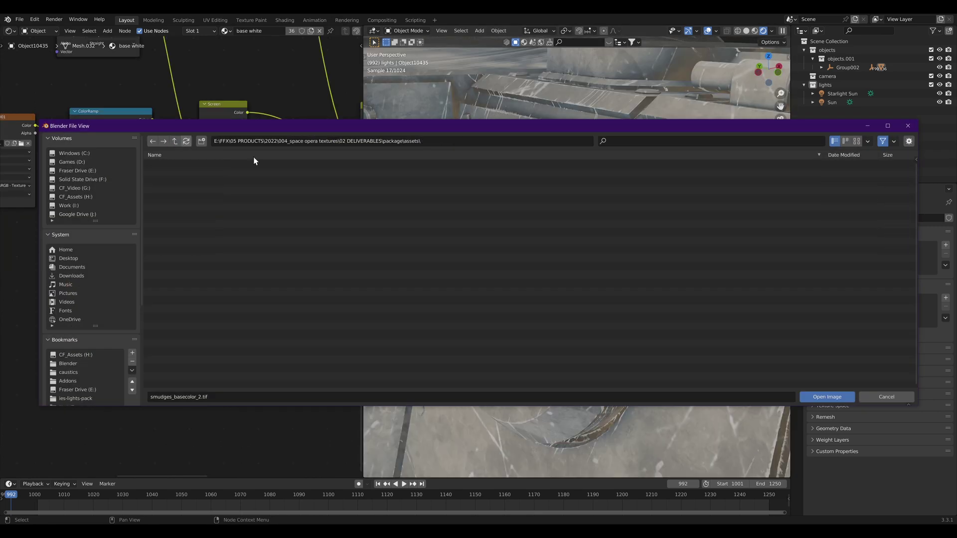
left_click(855, 141)
double_click(174, 166)
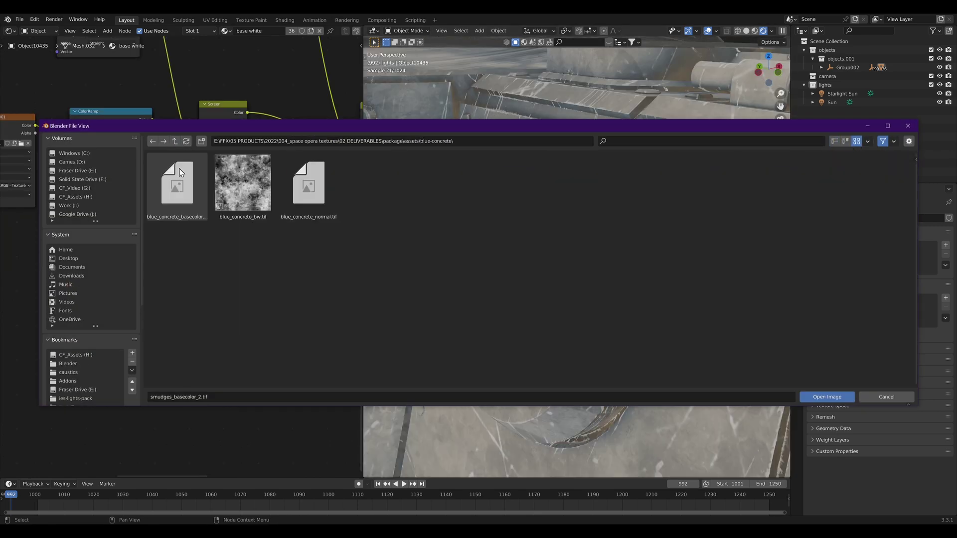
double_click(232, 174)
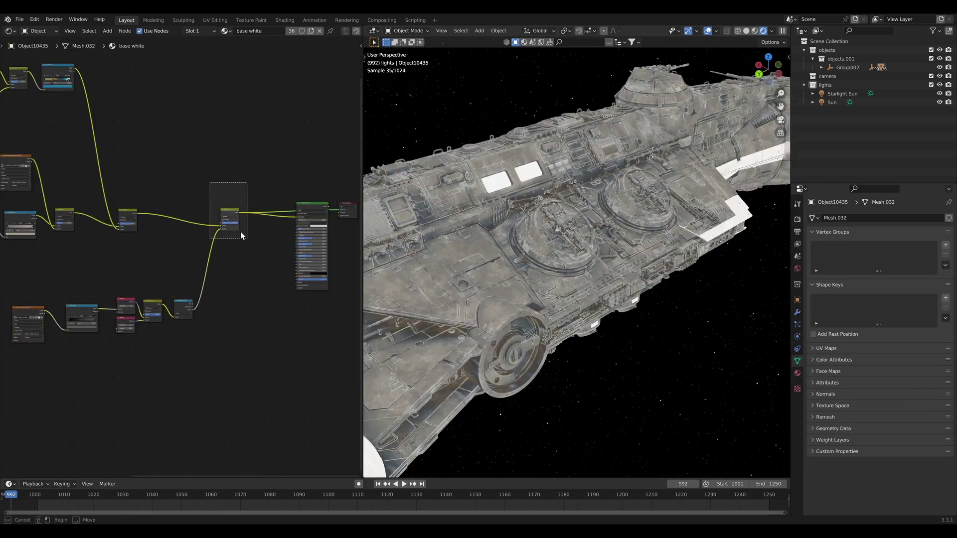
Duplicate the bevel edge-wear chain with its Screen node and insert the extra Screen node into the base color link.
scroll(229, 222, "down", 3)
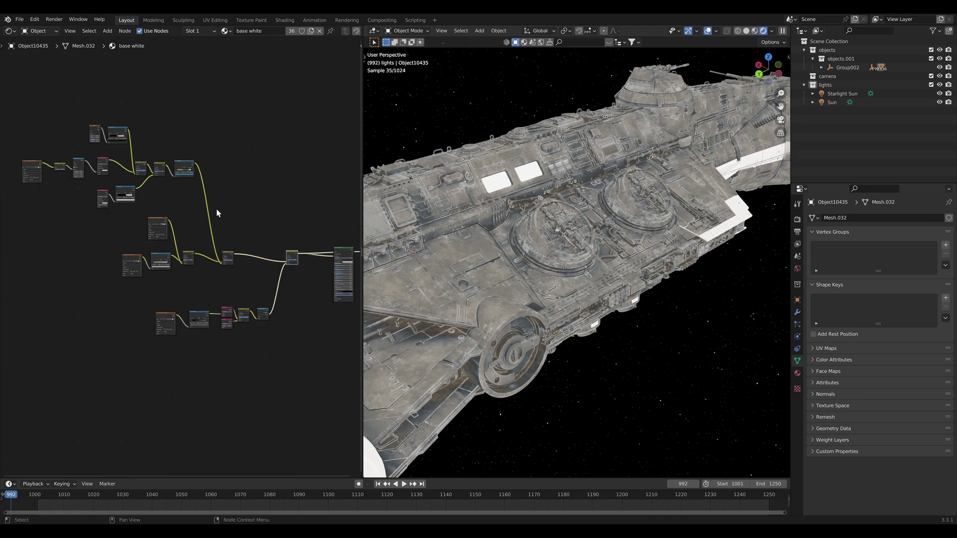
left_click_drag(139, 236, 337, 380)
key("shift+d")
mouse_move(332, 279)
left_mouse_down()
mouse_move(294, 289)
mouse_move(332, 280)
left_mouse_up()
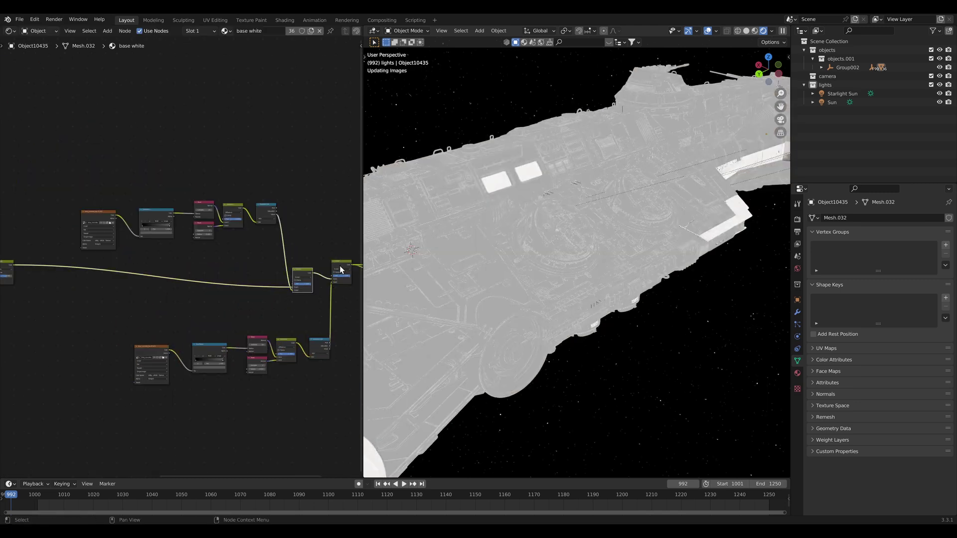
Change the blending mode of the first Screen node after the Multiply node.
scroll(299, 287, "up", 3)
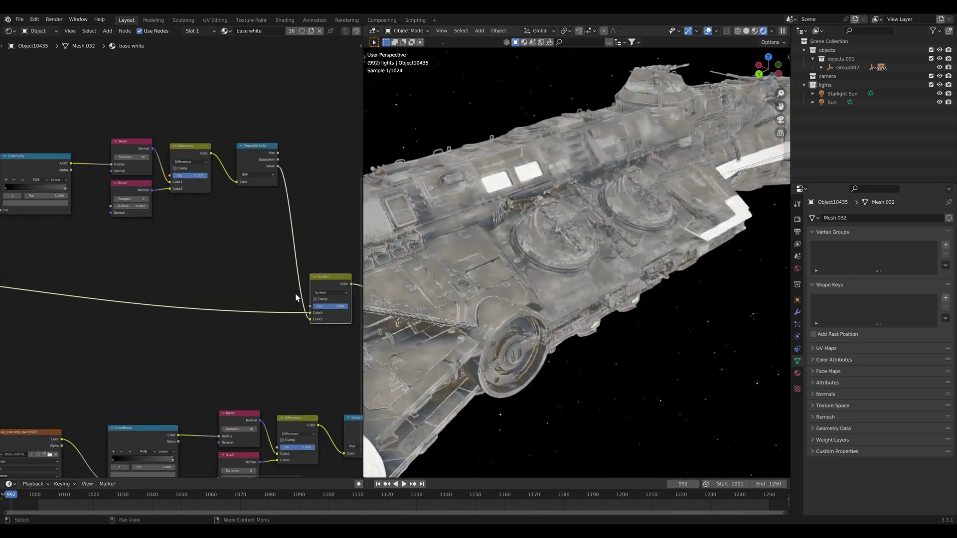
left_click(297, 295)
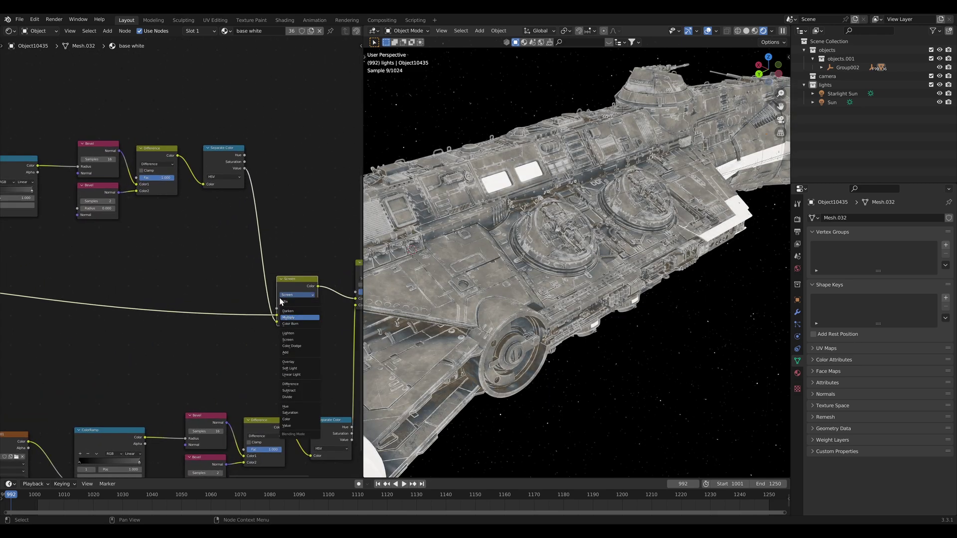
left_click(281, 301)
Move the upper edge-wear chain's ColorRamp closer to its Bevel nodes.
scroll(279, 249, "down", 3)
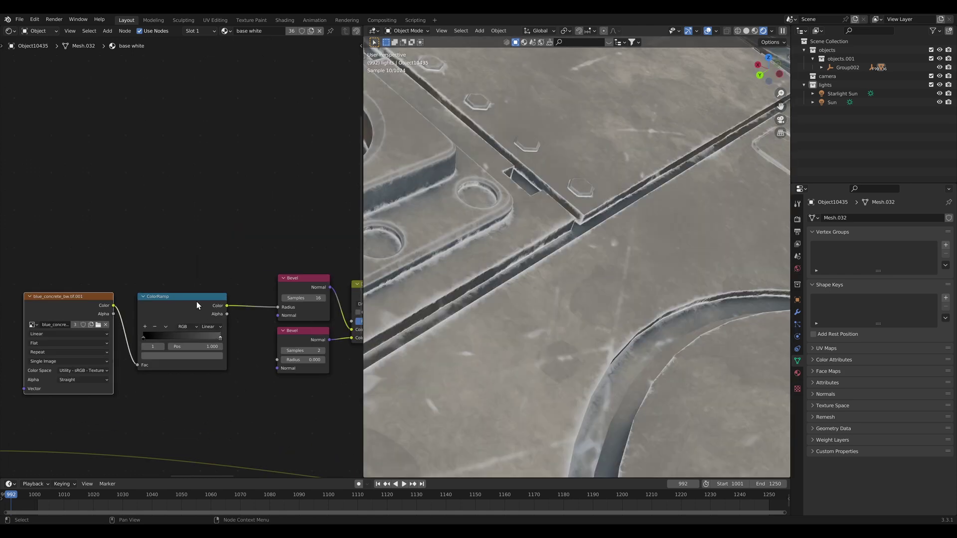
left_click_drag(219, 309, 243, 309)
scroll(213, 316, "down", 2)
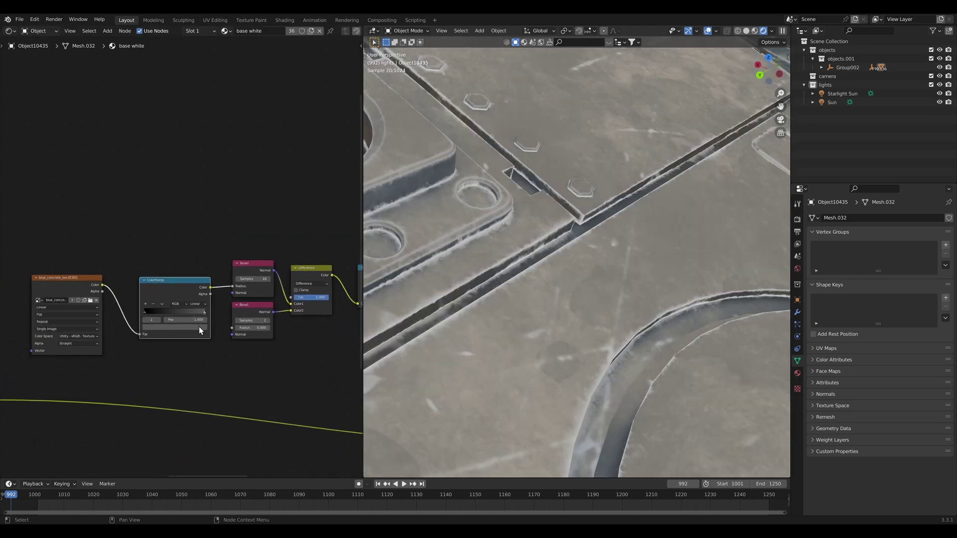
Insert a Gamma node between the upper edge-wear chain's Invert node and the Multiply node, with gamma set to 10.
left_click(199, 328)
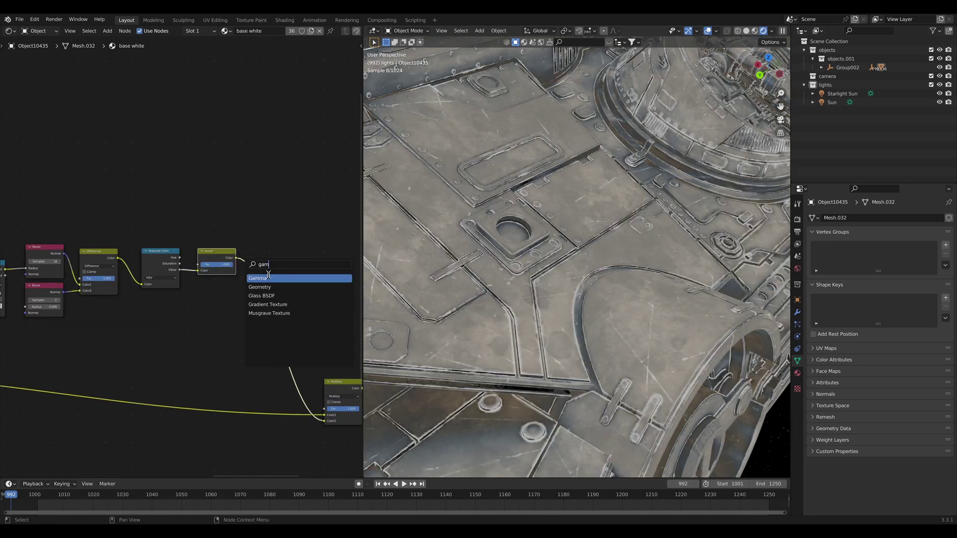
key("Return")
left_click(276, 276)
double_click(276, 275)
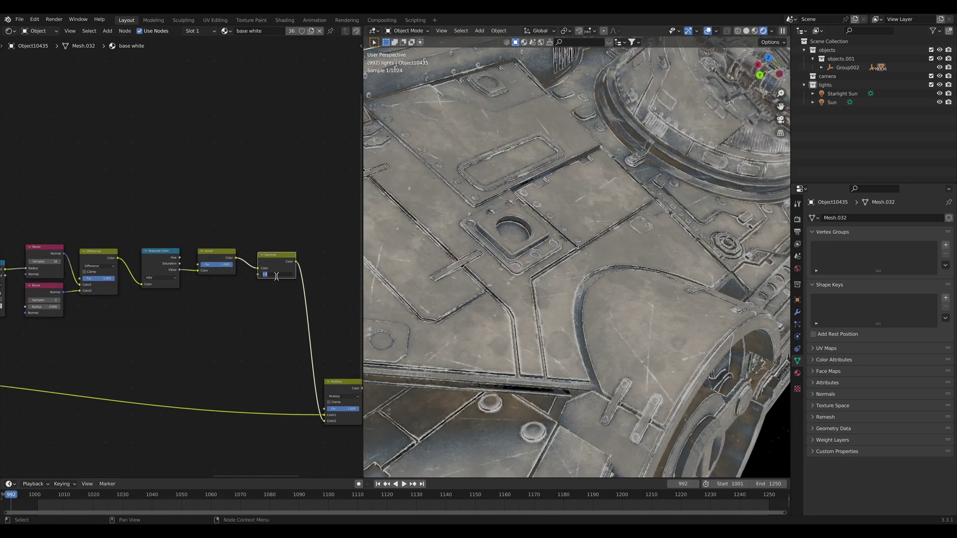
key("Return")
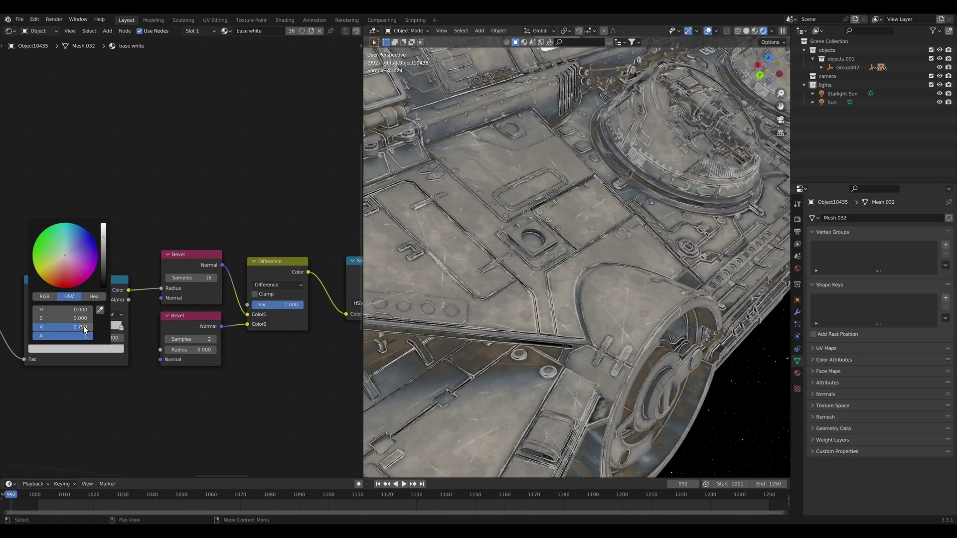
Brighten the end stop of the upper edge-wear chain's ColorRamp by setting its HSV value to 2.
left_click_drag(80, 327, 94, 332)
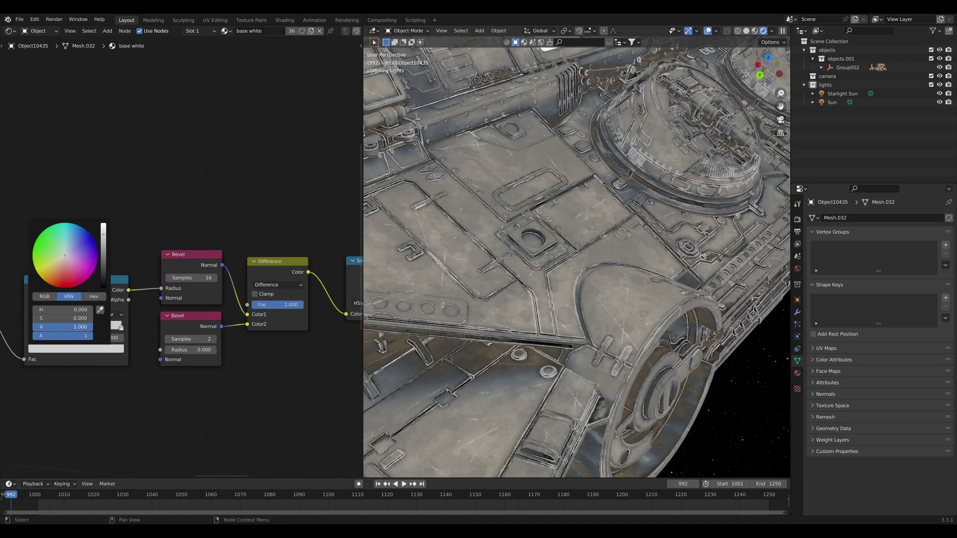
double_click(88, 328)
type("2")
key("Return")
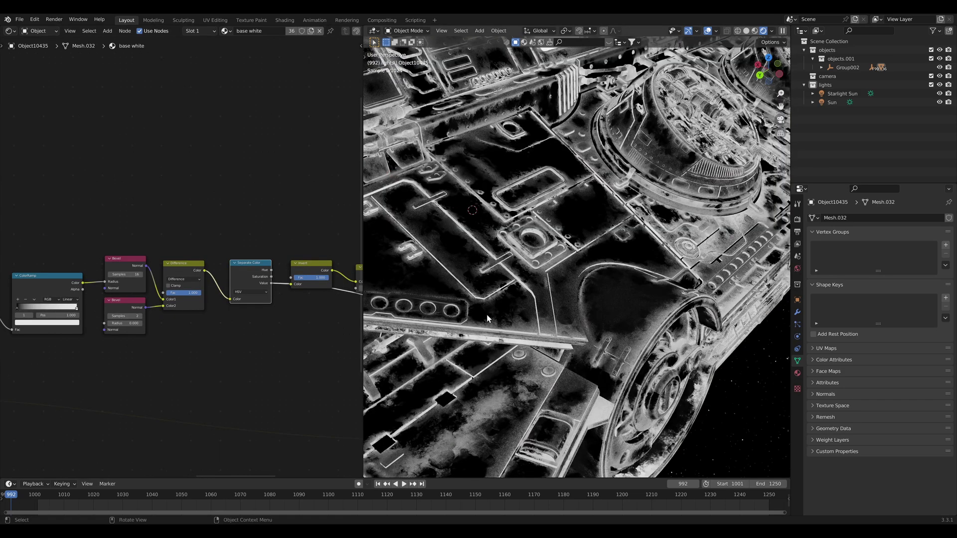
Examine the edge wear across the white hull and the ColorRamp tint in the base line red material.
scroll(487, 318, "down", 5)
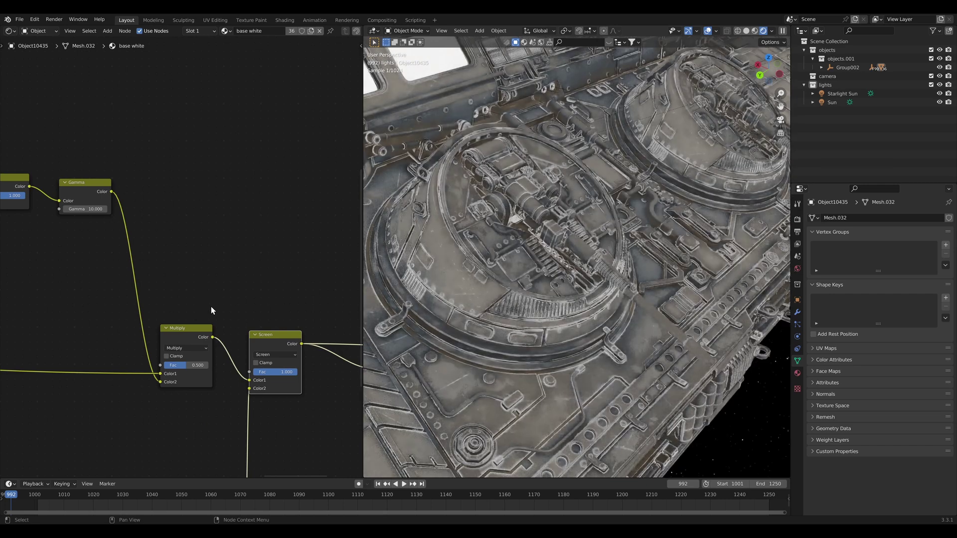
scroll(542, 322, "down", 5)
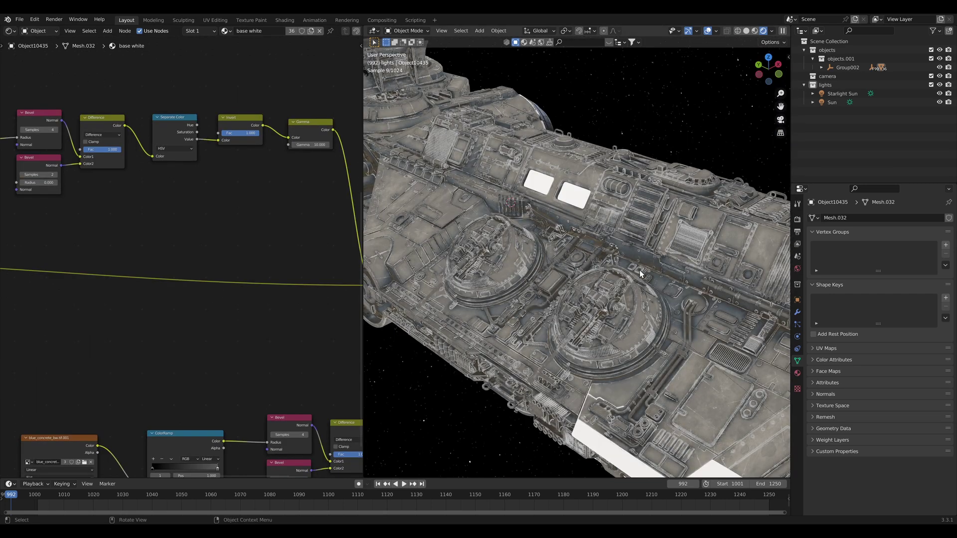
scroll(264, 344, "down", 5)
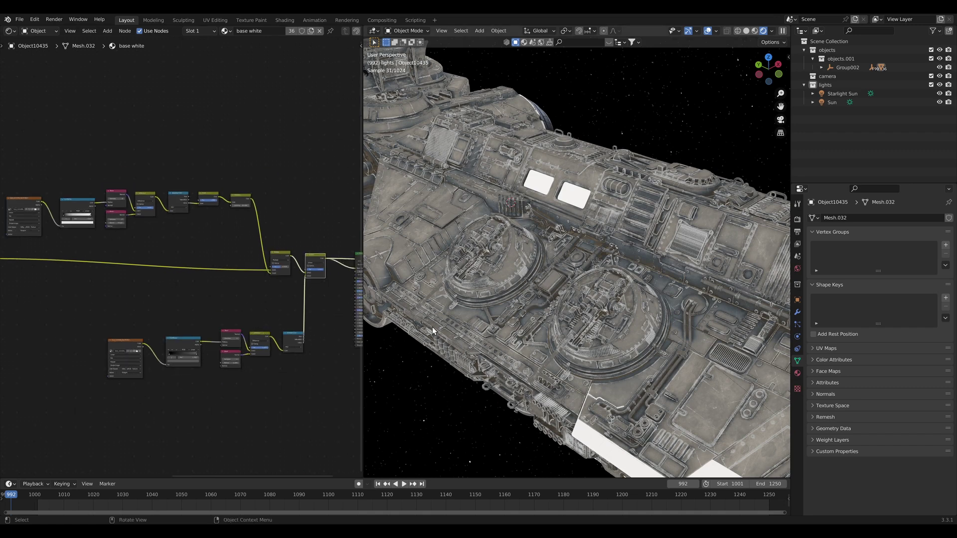
middle_click_drag(263, 358, 96, 374)
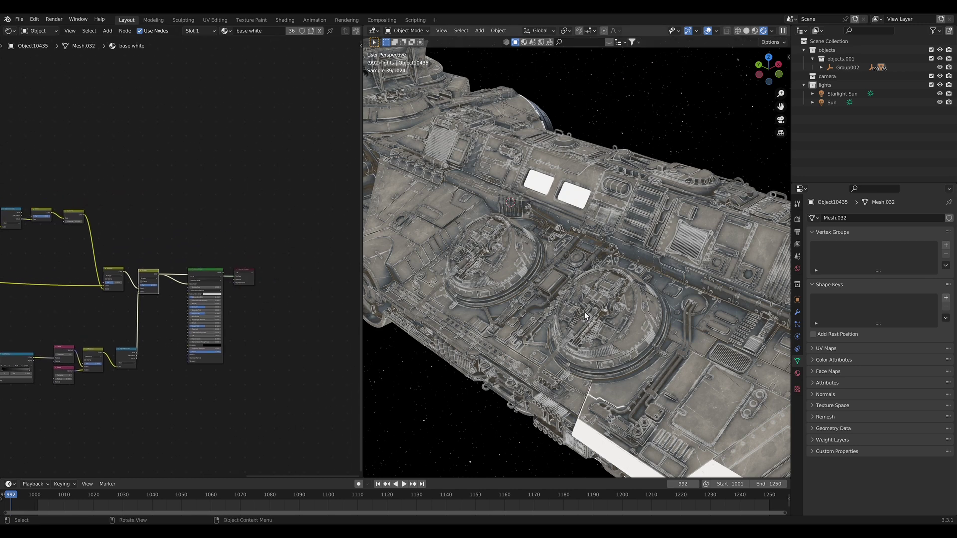
middle_click_drag(692, 318, 615, 296)
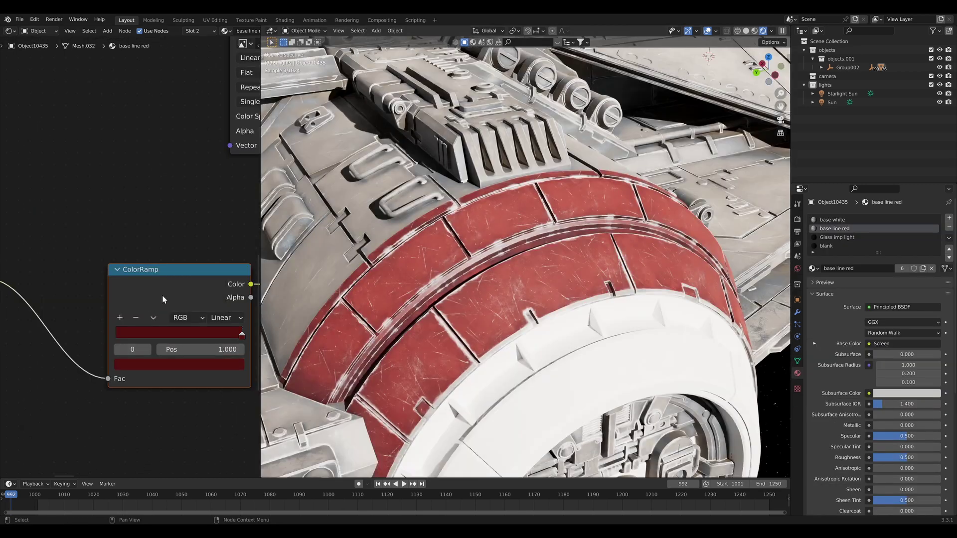
scroll(163, 295, "down", 2)
left_click_drag(124, 277, 112, 260)
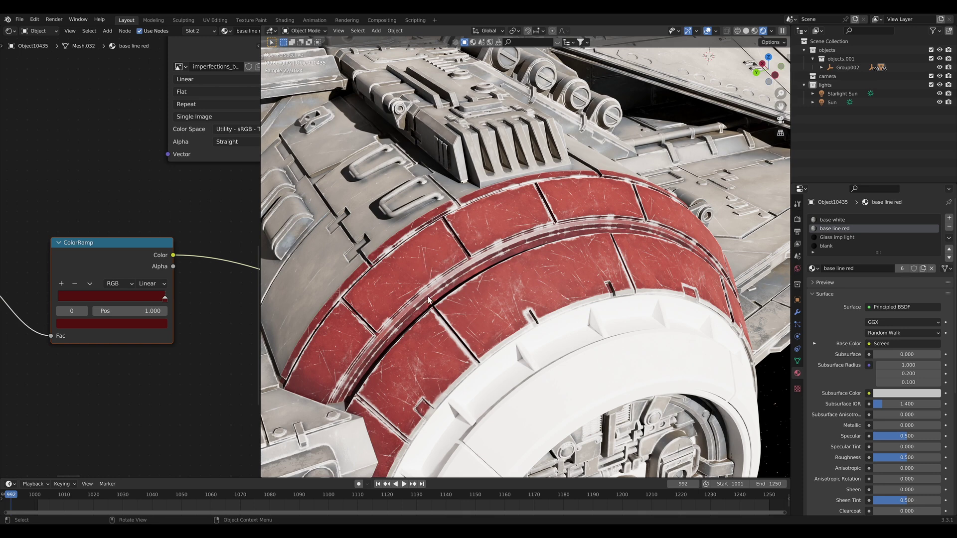
middle_click_drag(132, 335, 106, 338)
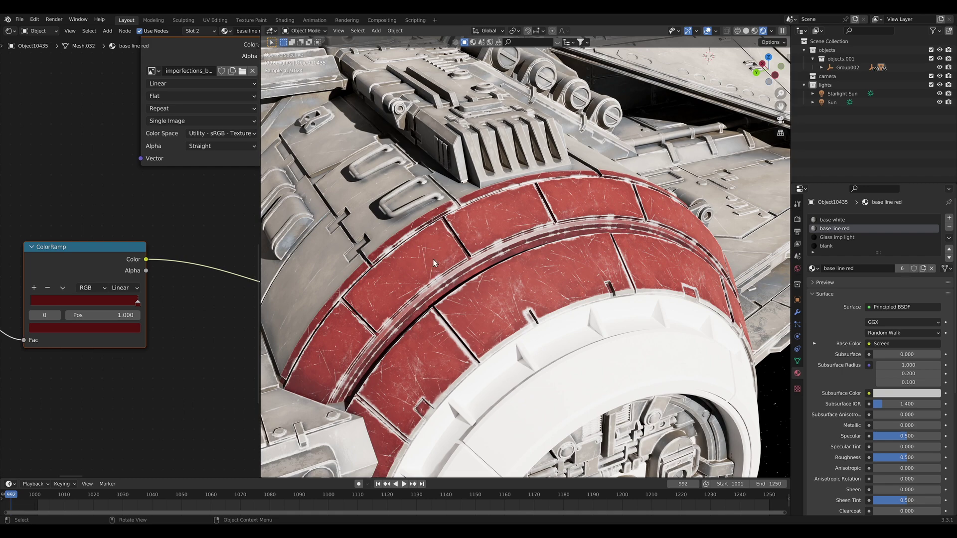
scroll(175, 300, "down", 3)
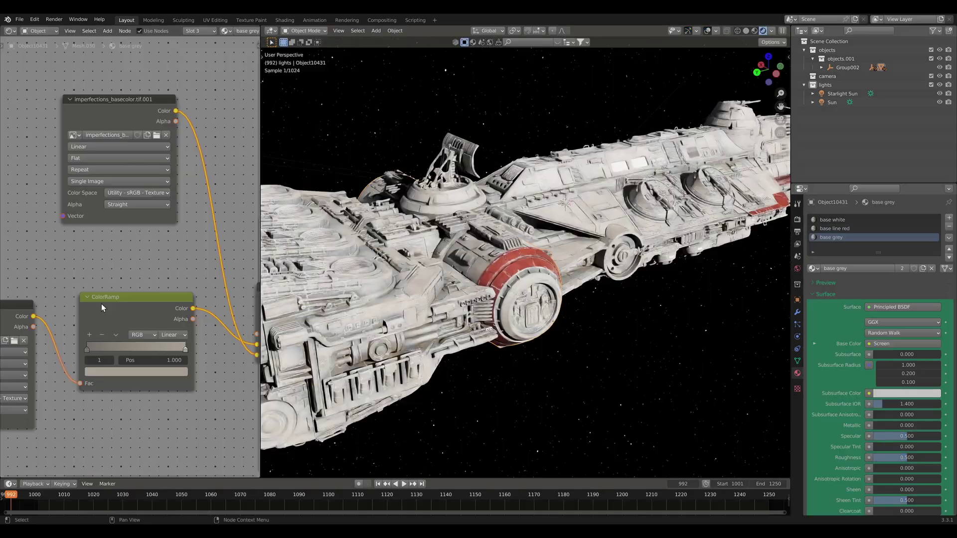
Darken the base grey material's concrete ColorRamp, setting its end stop's HSV value to about 0.289.
scroll(100, 303, "up", 5)
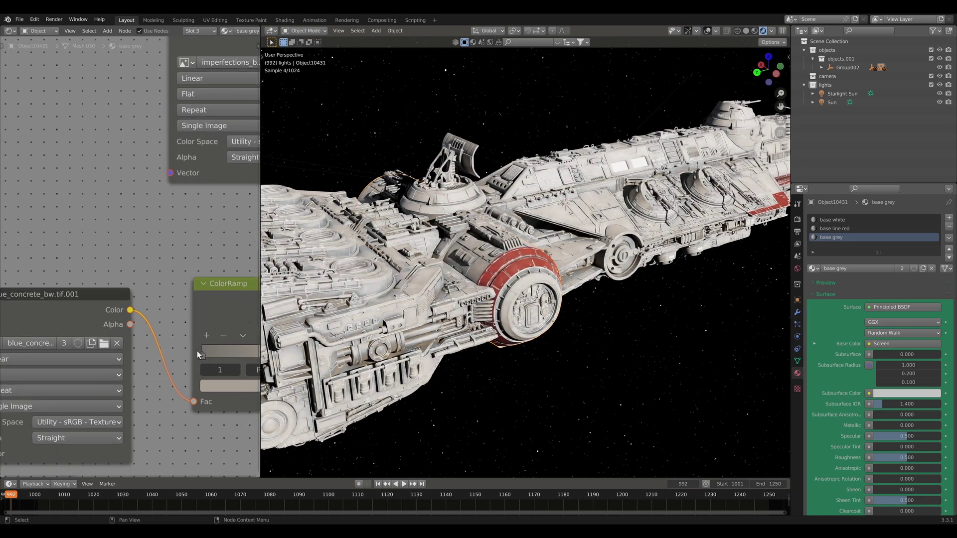
middle_click_drag(198, 351, 116, 337)
left_click(173, 370)
left_click_drag(173, 339, 152, 340)
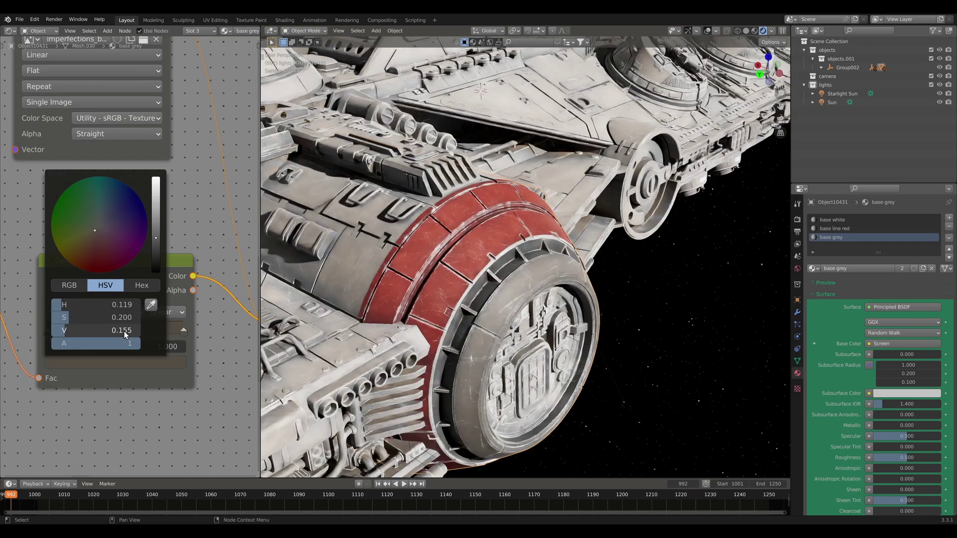
left_click_drag(100, 330, 94, 330)
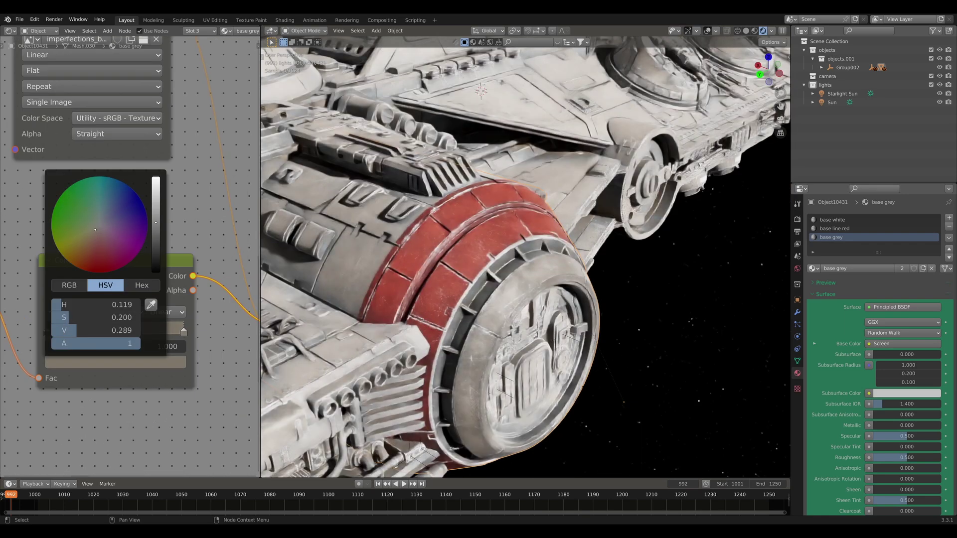
middle_click_drag(180, 312, 118, 317)
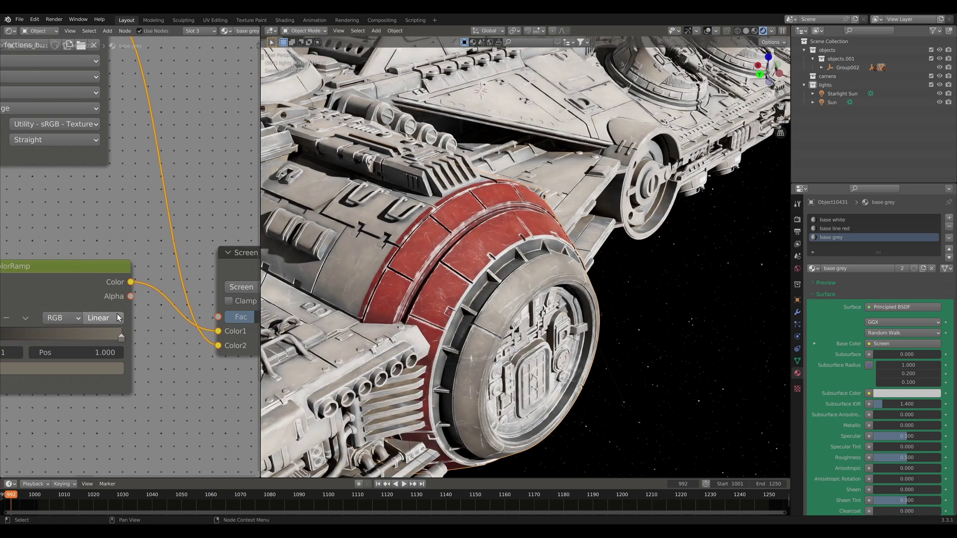
scroll(118, 318, "down", 2)
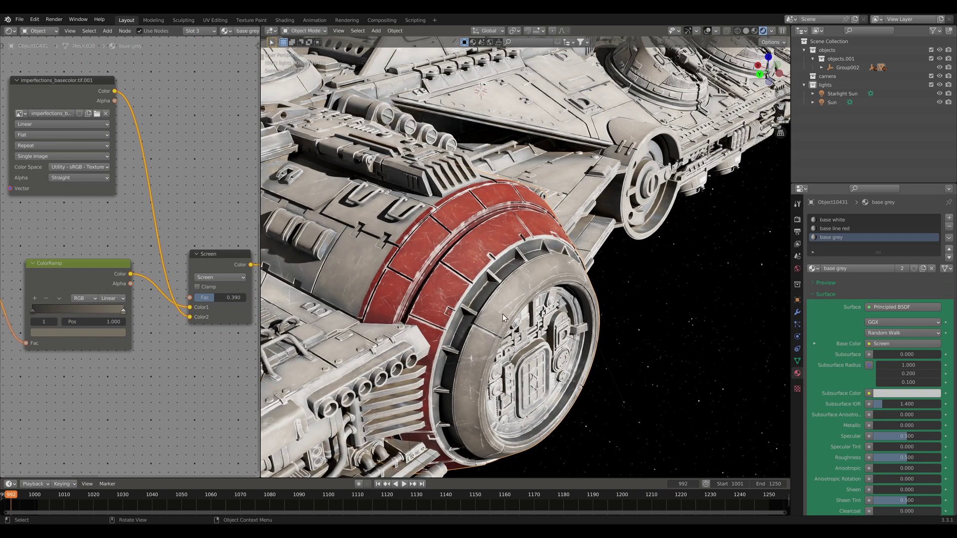